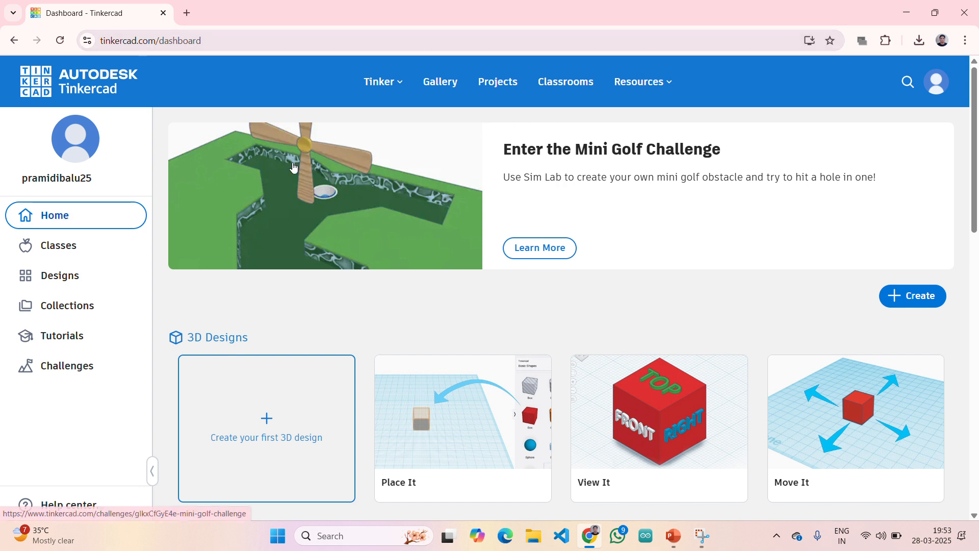
Open the circuits section of the saved designs and create a new circuit design
{"action": "left_click", "coordinate": [78, 278]}
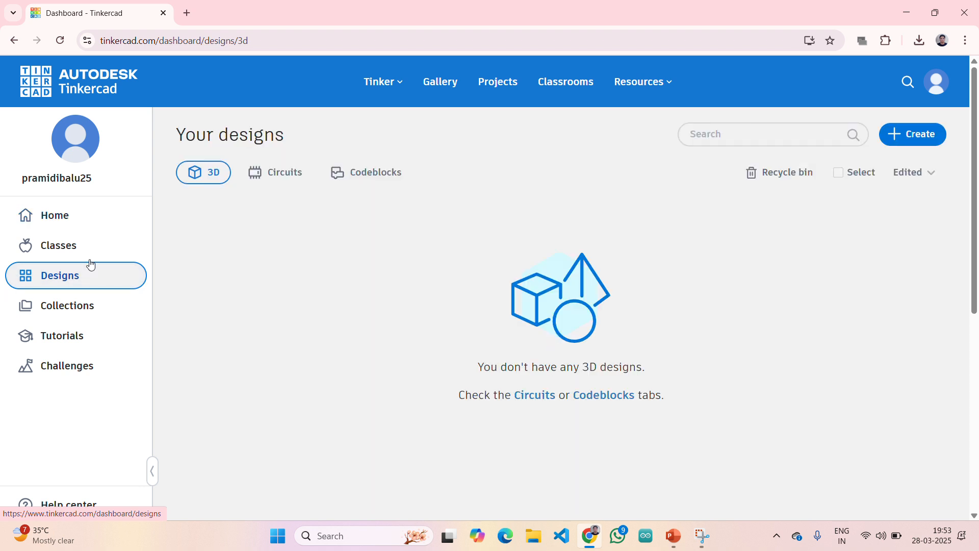
{"action": "left_click", "coordinate": [273, 175]}
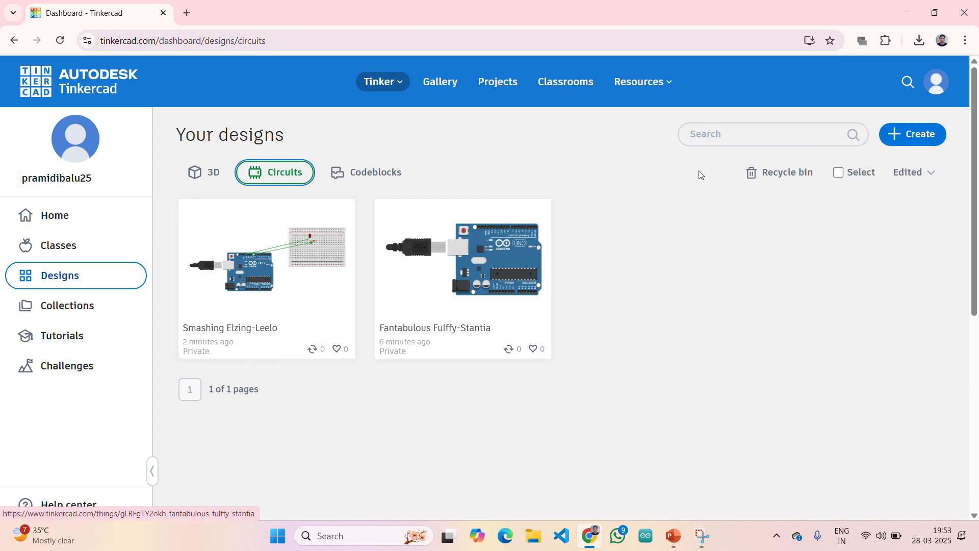
{"action": "left_click", "coordinate": [932, 132]}
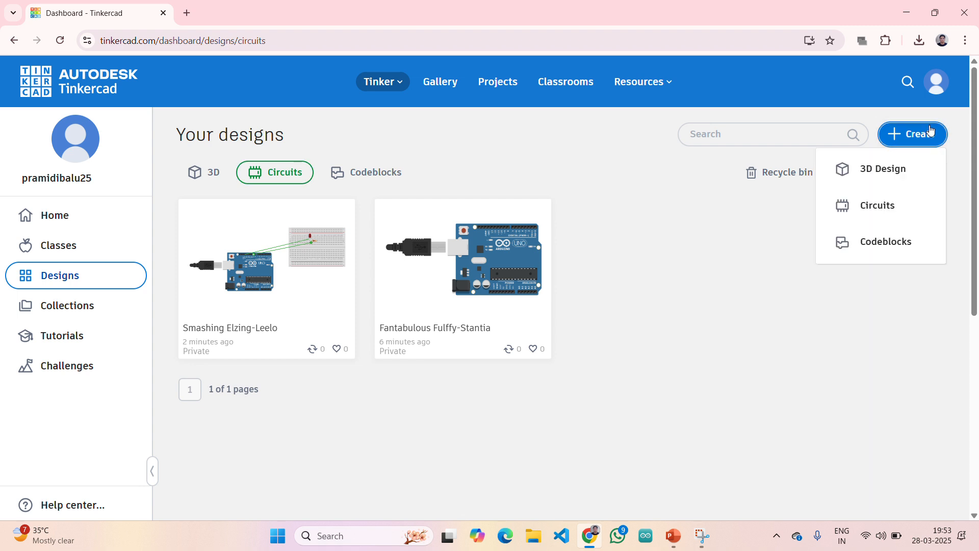
{"action": "left_click", "coordinate": [874, 216]}
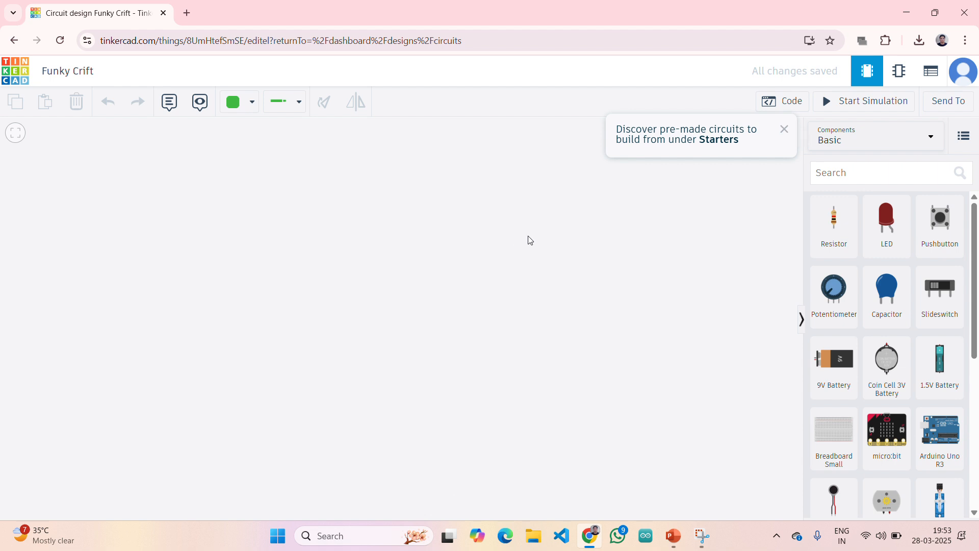
Show all components in the library and search it for "arduino"
{"action": "left_click", "coordinate": [897, 143]}
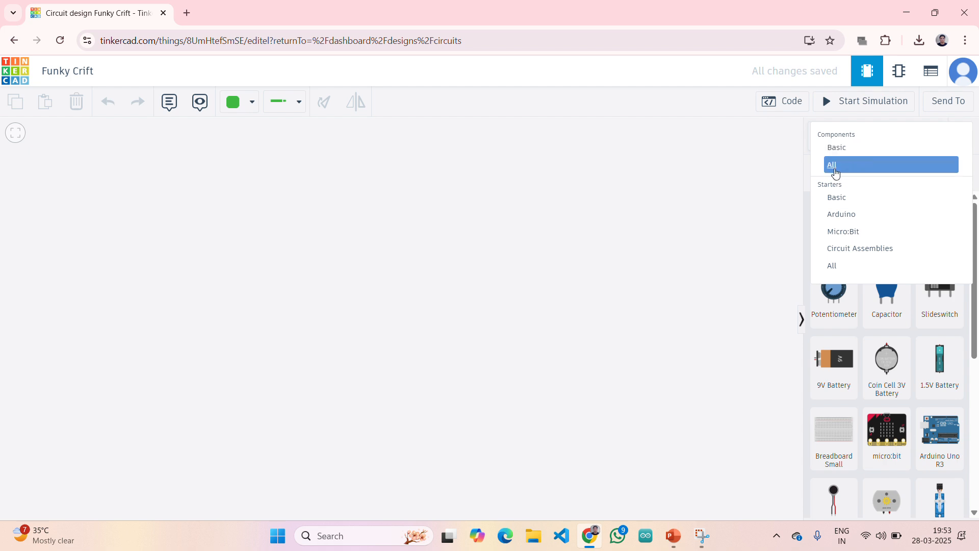
{"action": "left_click", "coordinate": [840, 166]}
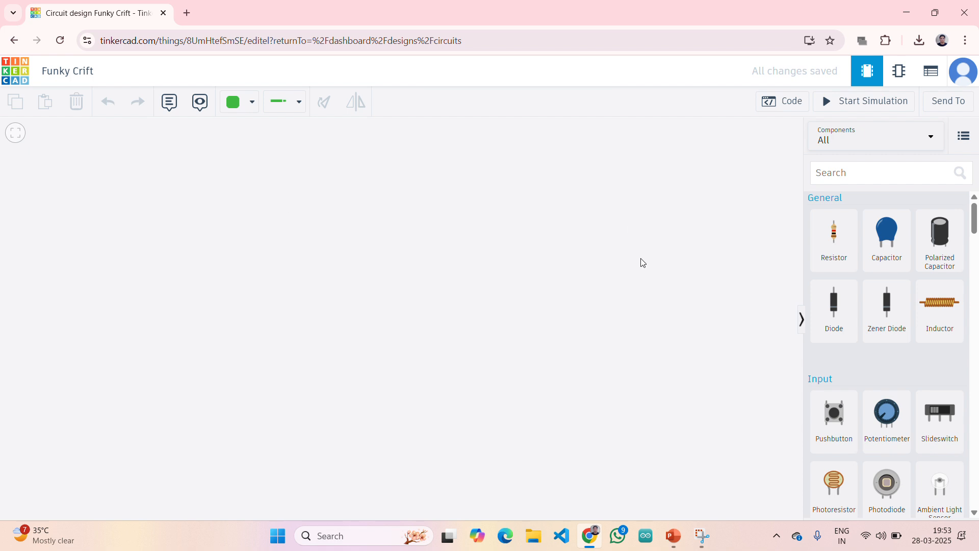
{"action": "left_click", "coordinate": [830, 172]}
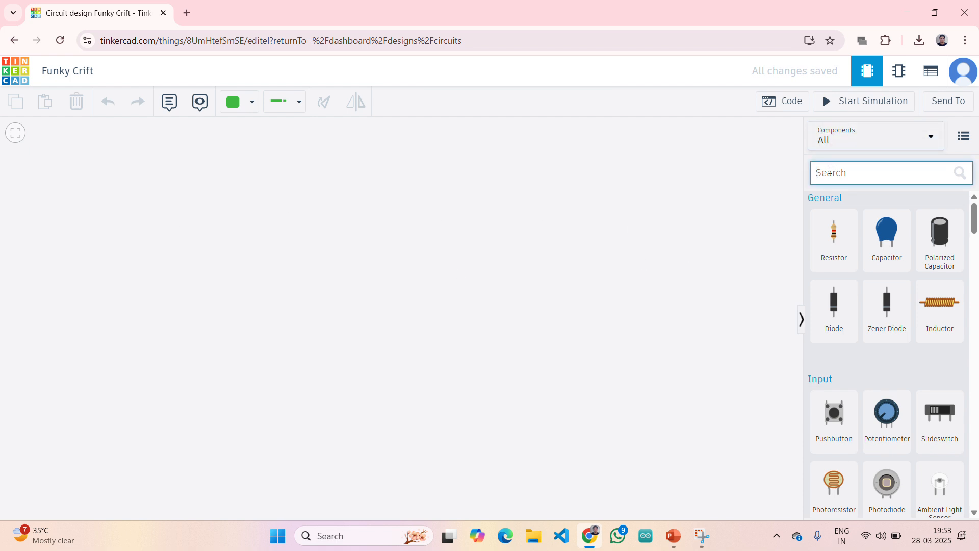
{"action": "type", "text": "ard"}
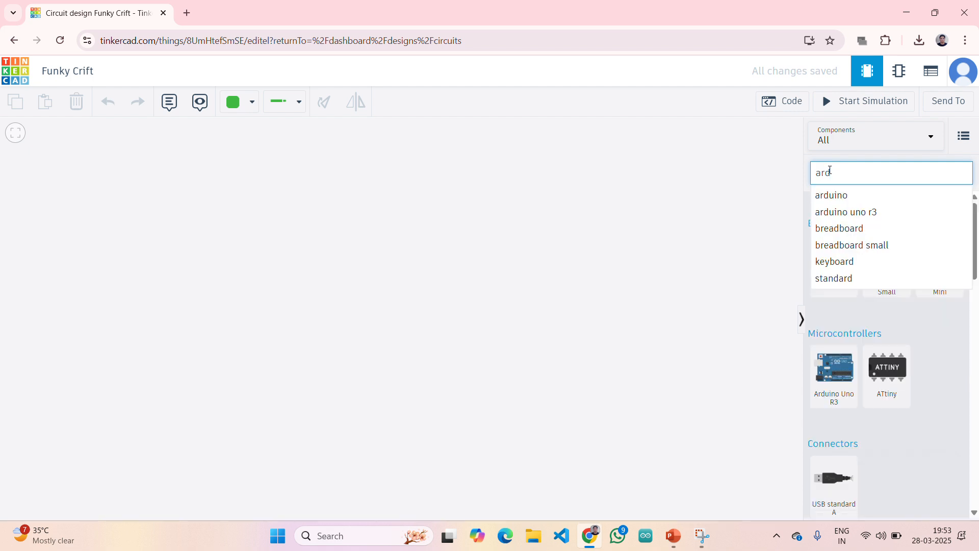
{"action": "left_click", "coordinate": [867, 195]}
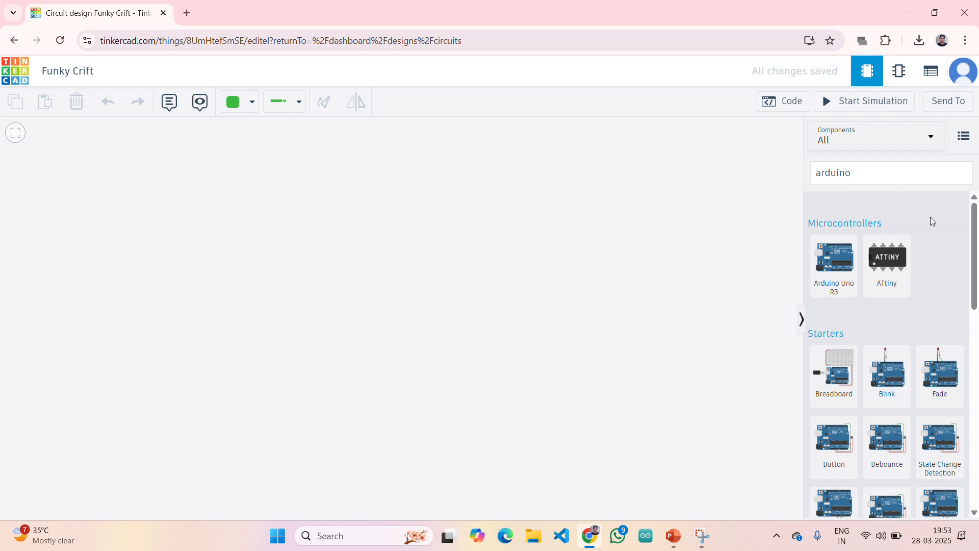
Place an Arduino Uno R3 board on the empty workplane
{"action": "mouse_move", "coordinate": [975, 247]}
{"action": "left_mouse_down"}
{"action": "mouse_move", "coordinate": [977, 439]}
{"action": "mouse_move", "coordinate": [974, 230]}
{"action": "left_mouse_up"}
{"action": "left_click", "coordinate": [820, 249]}
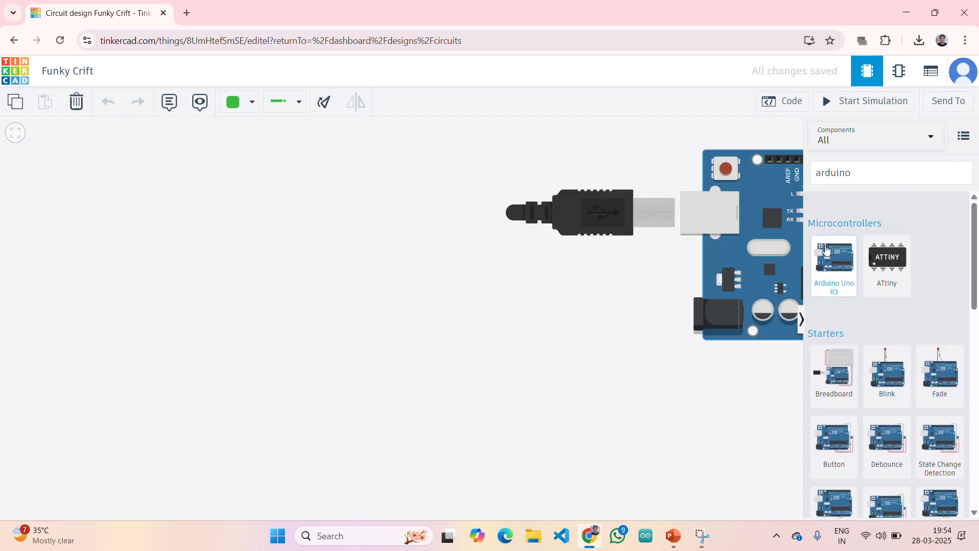
{"action": "left_click_drag", "start_coordinate": [819, 249], "coordinate": [341, 347]}
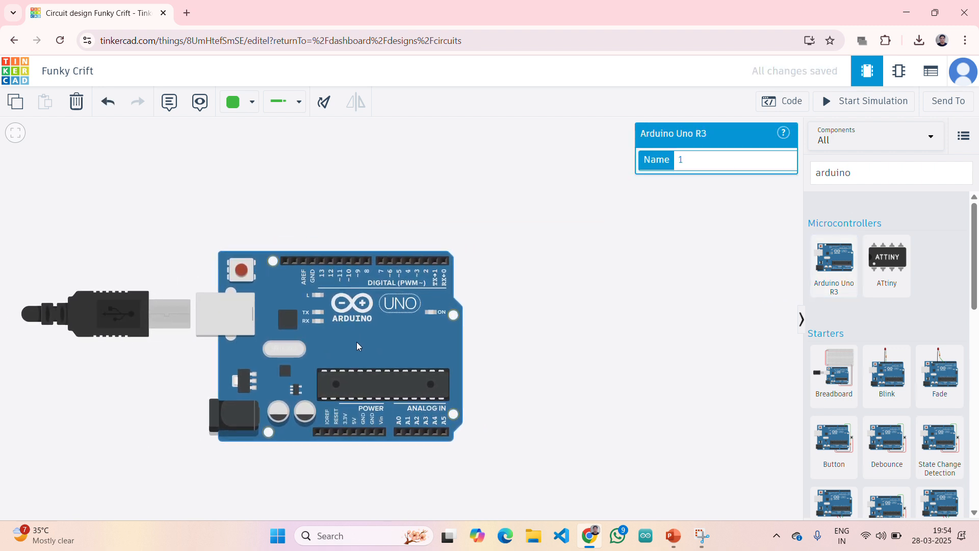
{"action": "scroll", "coordinate": [473, 341], "scroll_direction": "down", "scroll_amount": 3}
{"action": "scroll", "coordinate": [475, 341], "scroll_direction": "up", "scroll_amount": 5}
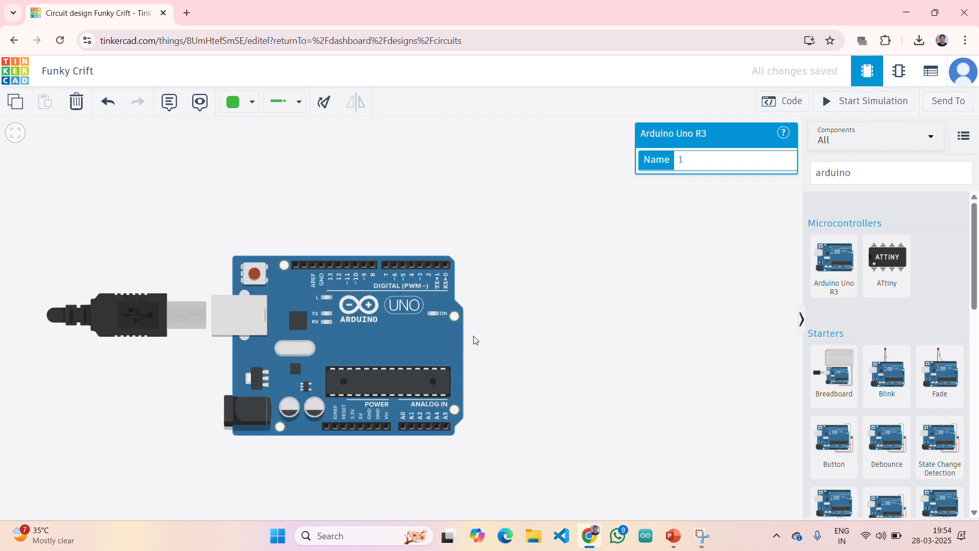
{"action": "scroll", "coordinate": [474, 341], "scroll_direction": "down", "scroll_amount": 3}
{"action": "left_click", "coordinate": [504, 230]}
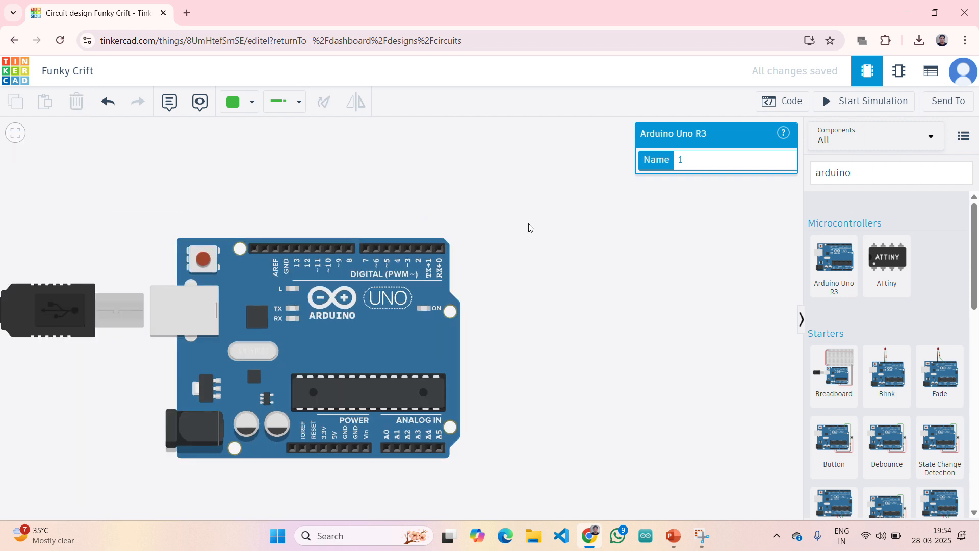
{"action": "left_click", "coordinate": [383, 250]}
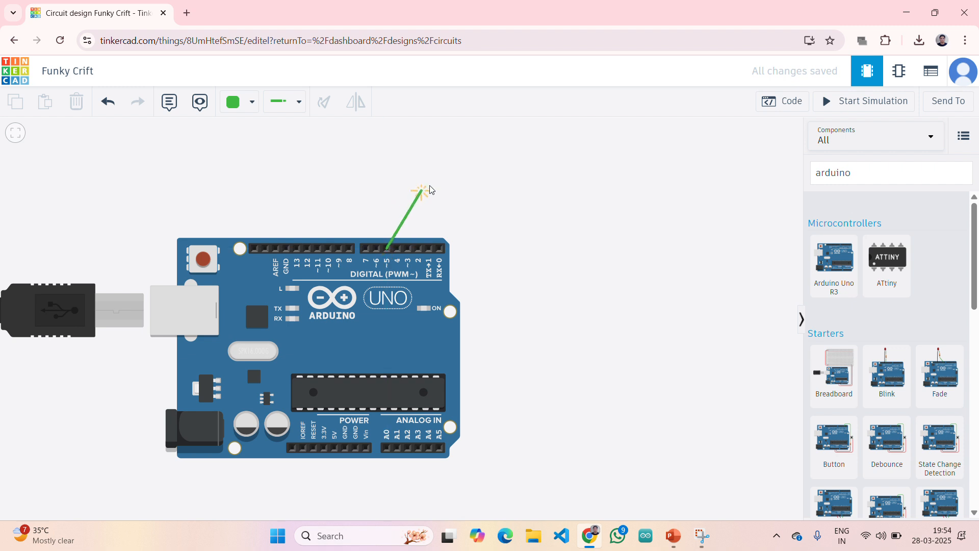
{"action": "key", "text": "Escape"}
Move the Arduino Uno down and to the left to free space on the workplane
{"action": "scroll", "coordinate": [713, 180], "scroll_direction": "down", "scroll_amount": 6}
{"action": "scroll", "coordinate": [715, 181], "scroll_direction": "up", "scroll_amount": 3}
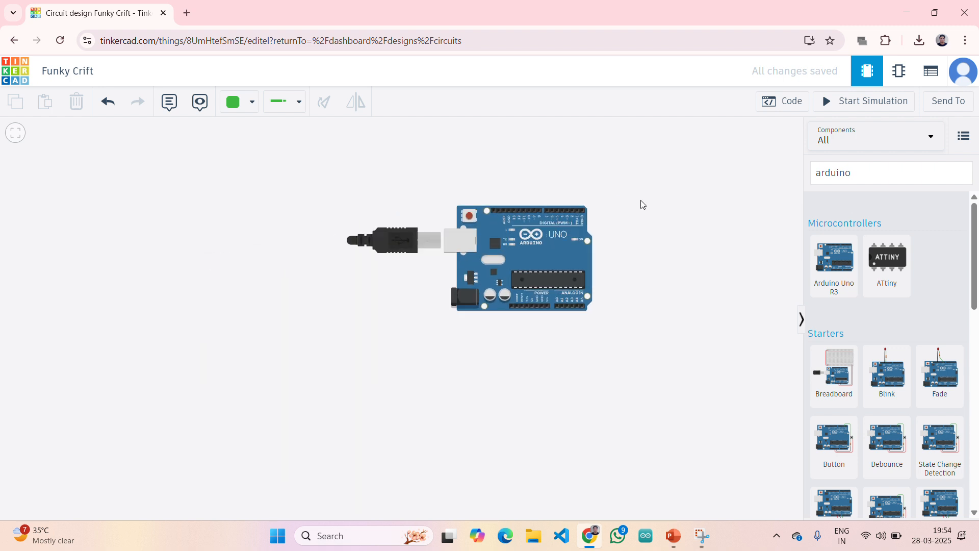
{"action": "left_click_drag", "start_coordinate": [527, 249], "coordinate": [322, 348]}
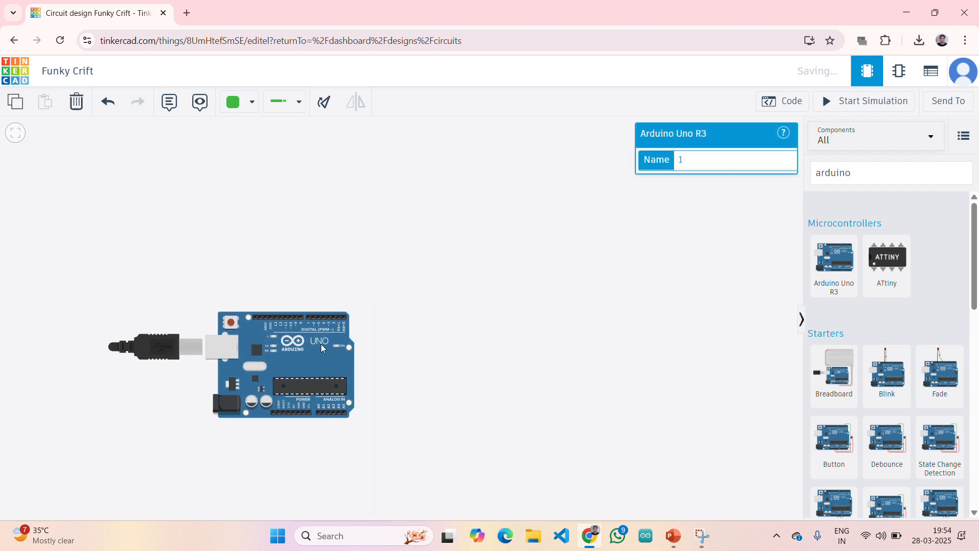
{"action": "left_click", "coordinate": [515, 322]}
Search the library for "breadboard" and place a Breadboard Small above and to the right of the Arduino
{"action": "left_click", "coordinate": [871, 178]}
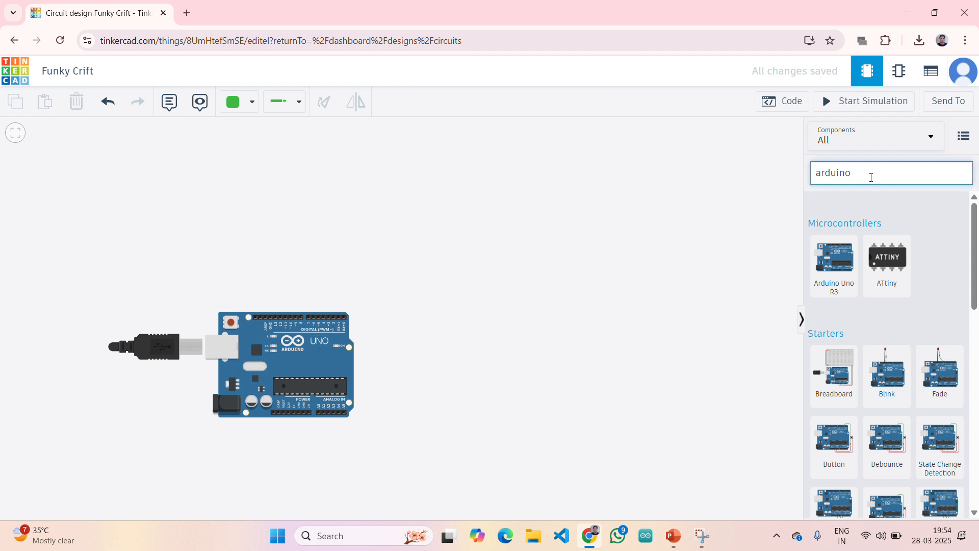
{"action": "type", "text": "o"}
{"action": "key", "text": "BackSpace"}
{"action": "key", "text": "BackSpace"}
{"action": "key", "text": "BackSpace"}
{"action": "key", "text": "BackSpace"}
{"action": "key", "text": "BackSpace"}
{"action": "key", "text": "BackSpace"}
{"action": "key", "text": "BackSpace"}
{"action": "type", "text": "b"}
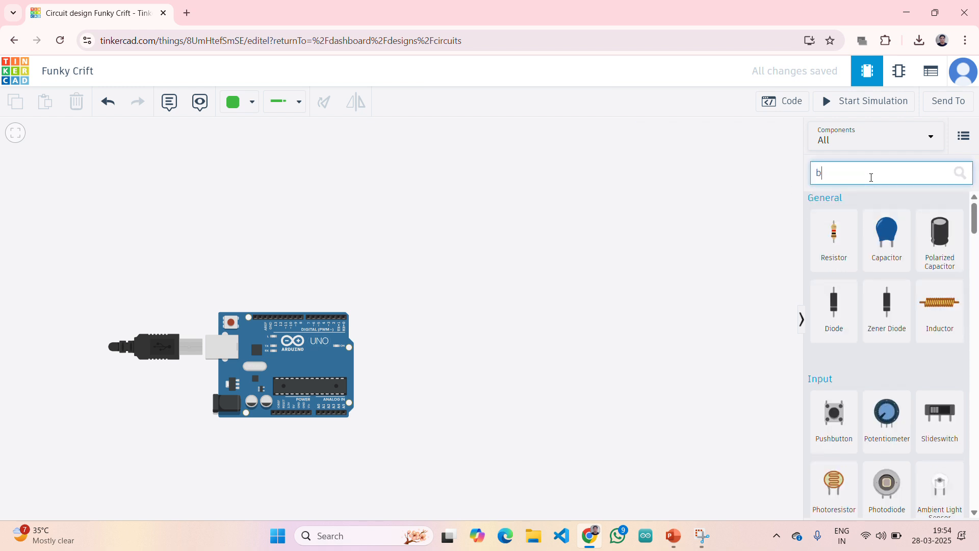
{"action": "type", "text": "re"}
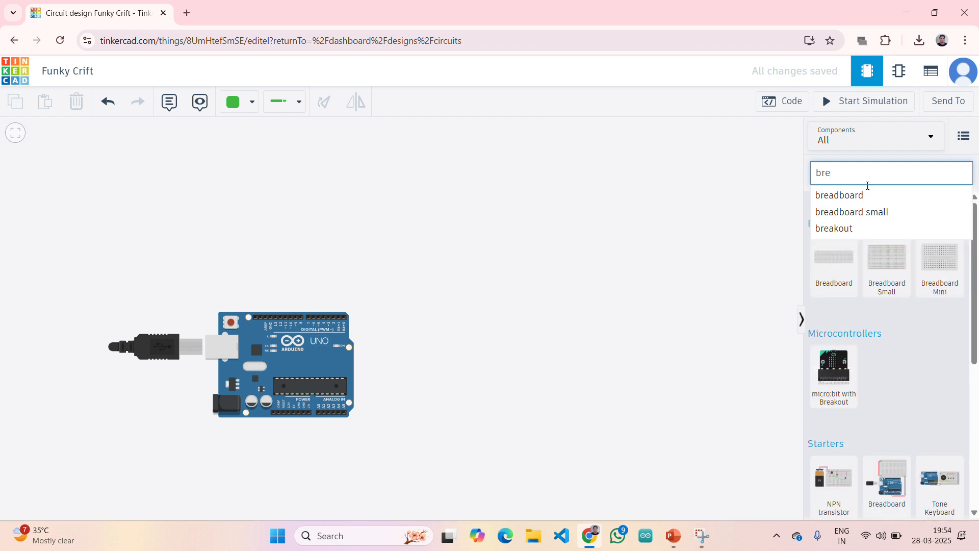
{"action": "left_click", "coordinate": [861, 196]}
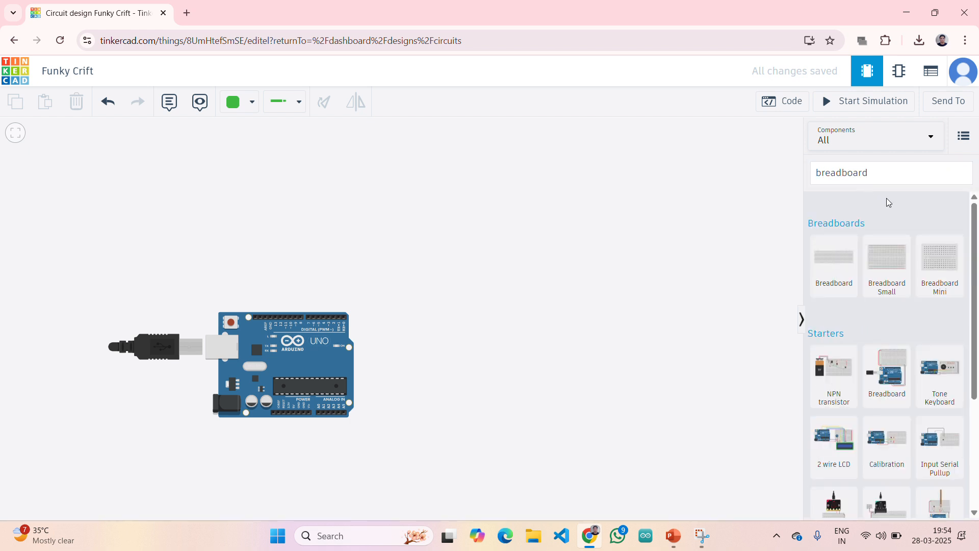
{"action": "left_click", "coordinate": [882, 265]}
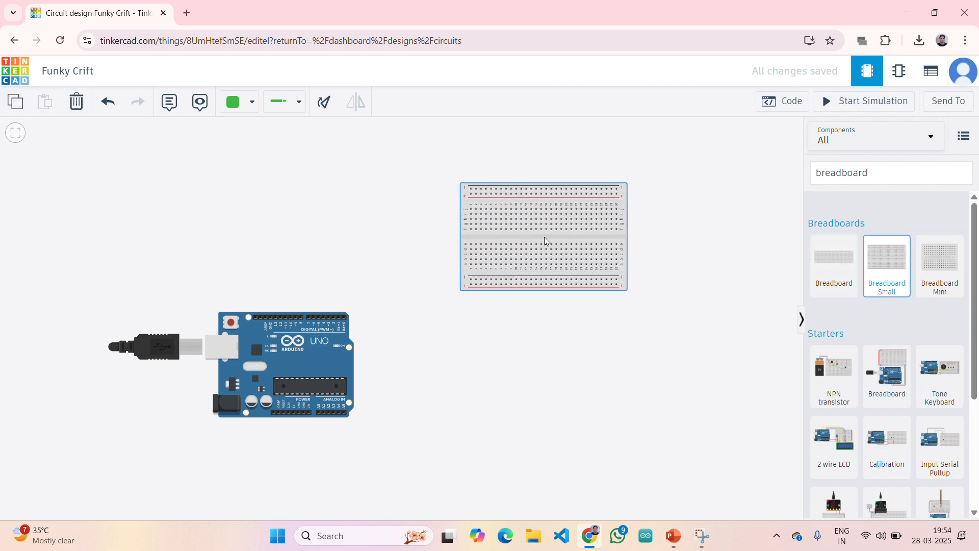
{"action": "left_click", "coordinate": [545, 238]}
Search the library for "led" and place a red LED across columns 12 and 13 in the breadboard's upper half
{"action": "left_click", "coordinate": [900, 174]}
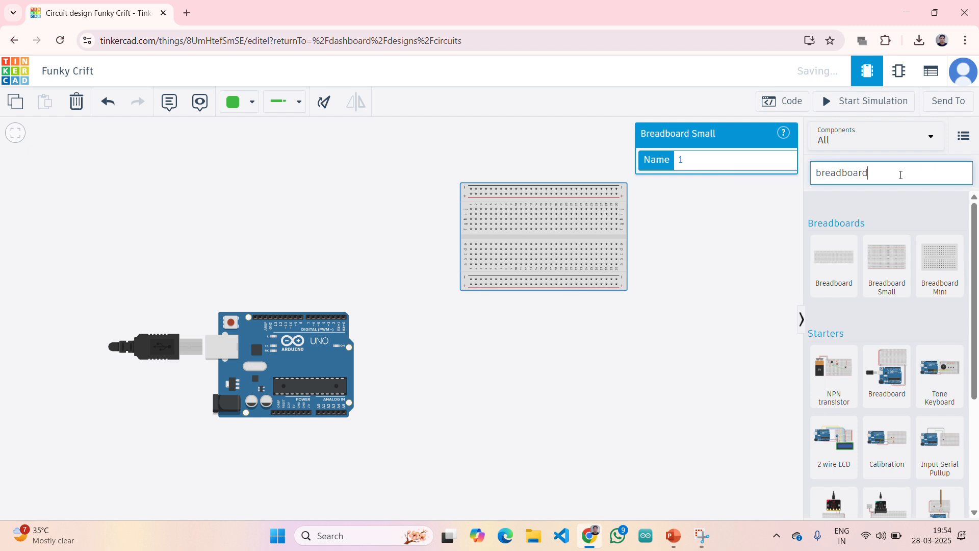
{"action": "key", "text": "BackSpace"}
{"action": "key", "text": "BackSpace"}
{"action": "key", "text": "BackSpace"}
{"action": "key", "text": "BackSpace"}
{"action": "key", "text": "BackSpace"}
{"action": "key", "text": "BackSpace"}
{"action": "key", "text": "BackSpace"}
{"action": "key", "text": "BackSpace"}
{"action": "key", "text": "BackSpace"}
{"action": "key", "text": "BackSpace"}
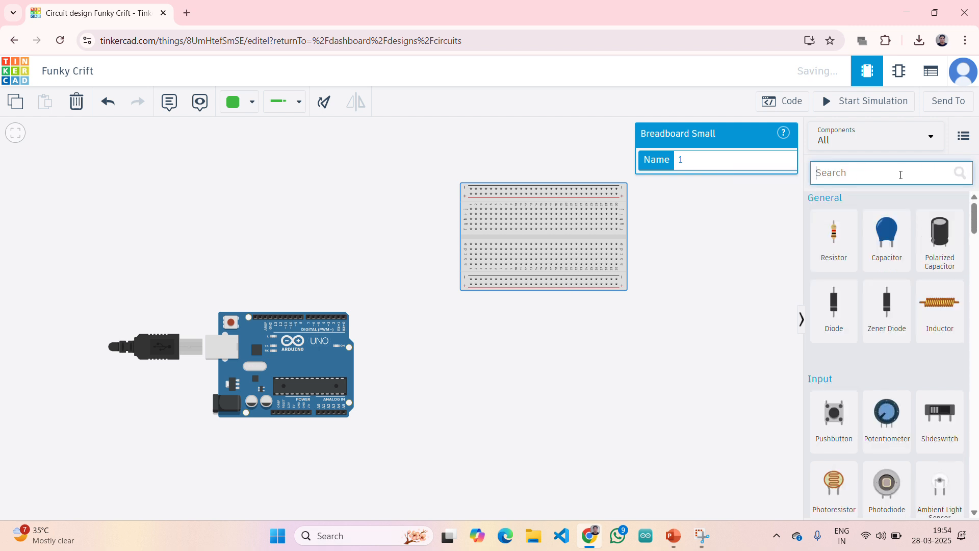
{"action": "type", "text": "le"}
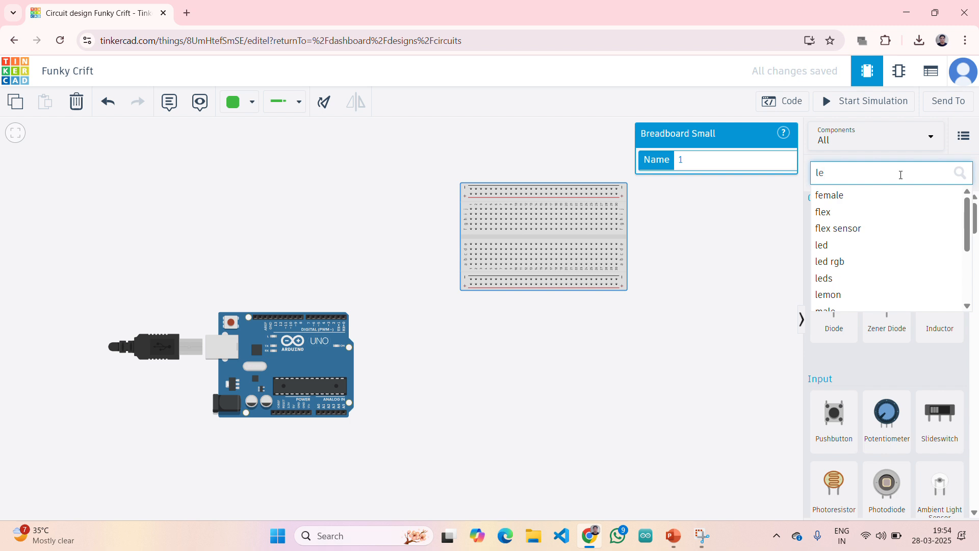
{"action": "type", "text": "d"}
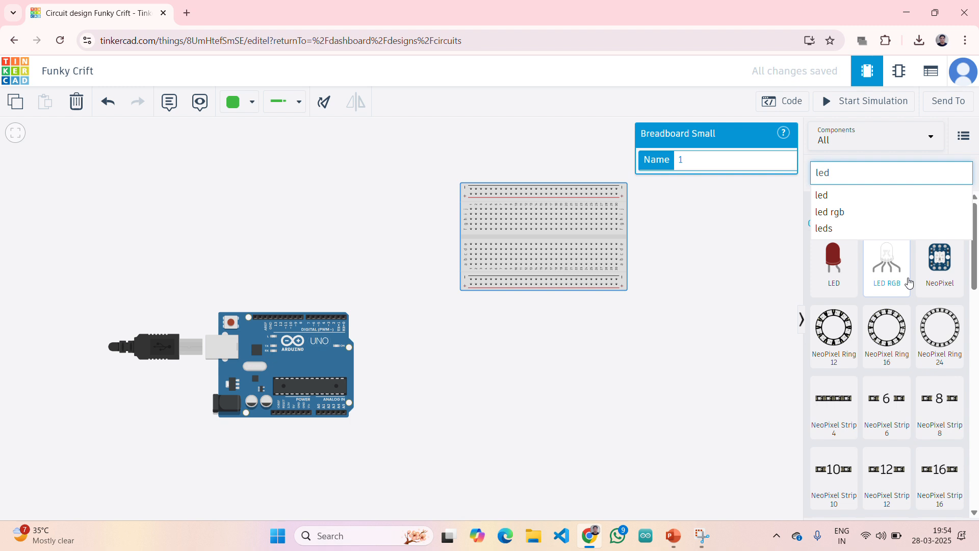
{"action": "left_click_drag", "start_coordinate": [840, 270], "coordinate": [533, 216]}
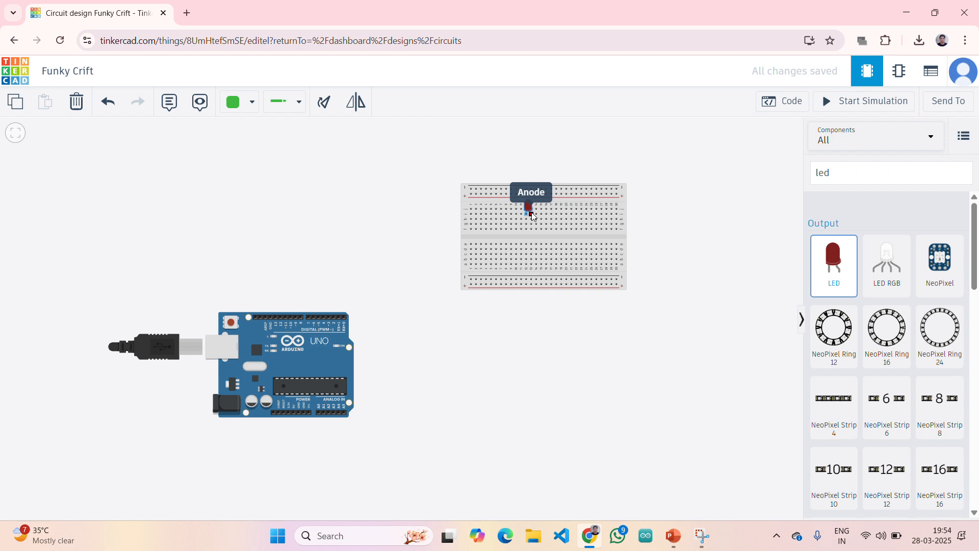
{"action": "left_click_drag", "start_coordinate": [533, 217], "coordinate": [533, 217]}
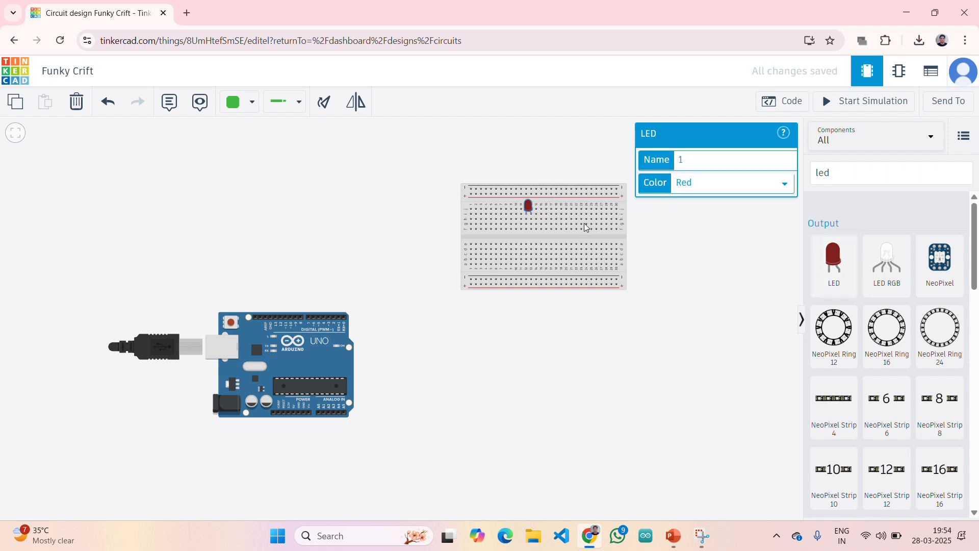
{"action": "left_click", "coordinate": [689, 244]}
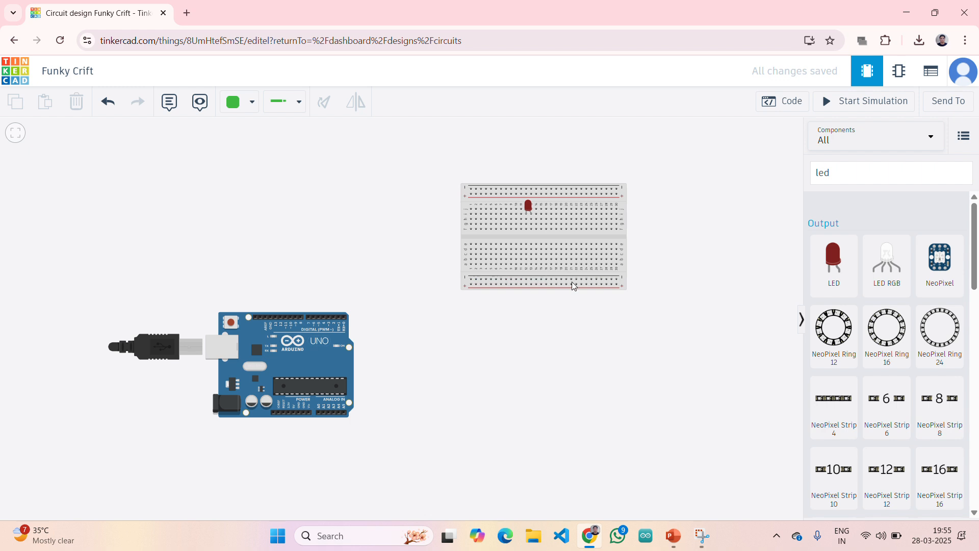
Clear the component search and place a resistor on the workplane to the right of the breadboard
{"action": "left_click", "coordinate": [868, 167]}
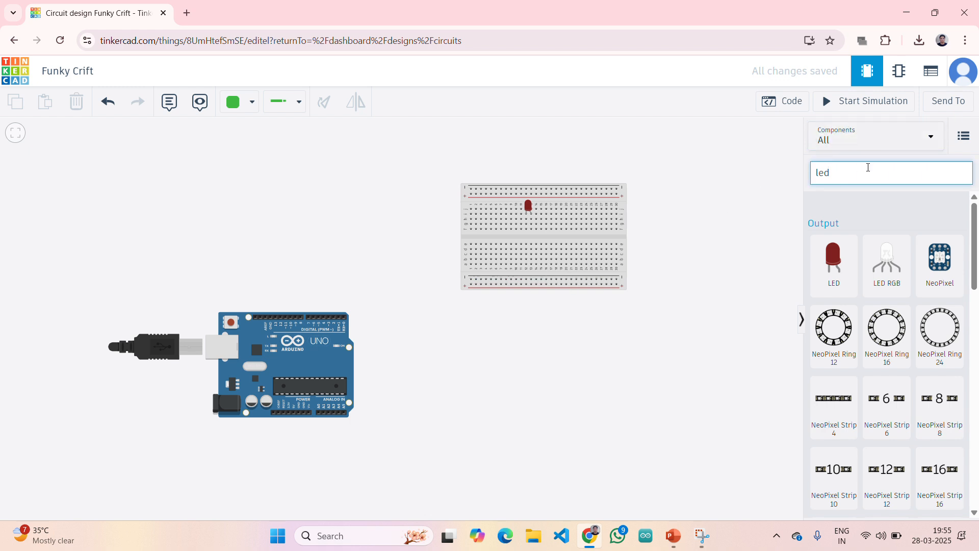
{"action": "key", "text": "BackSpace"}
{"action": "key", "text": "BackSpace"}
{"action": "key", "text": "BackSpace"}
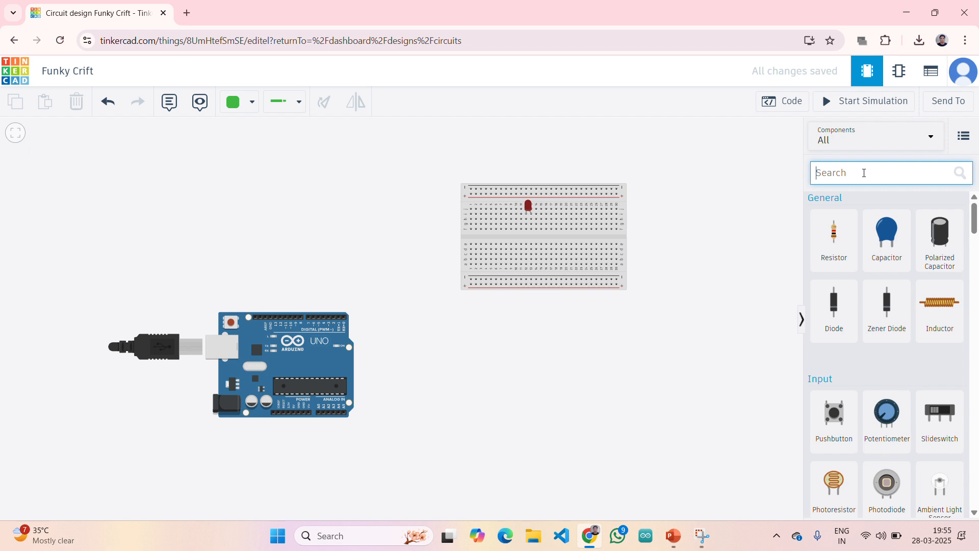
{"action": "left_click_drag", "start_coordinate": [828, 247], "coordinate": [697, 233]}
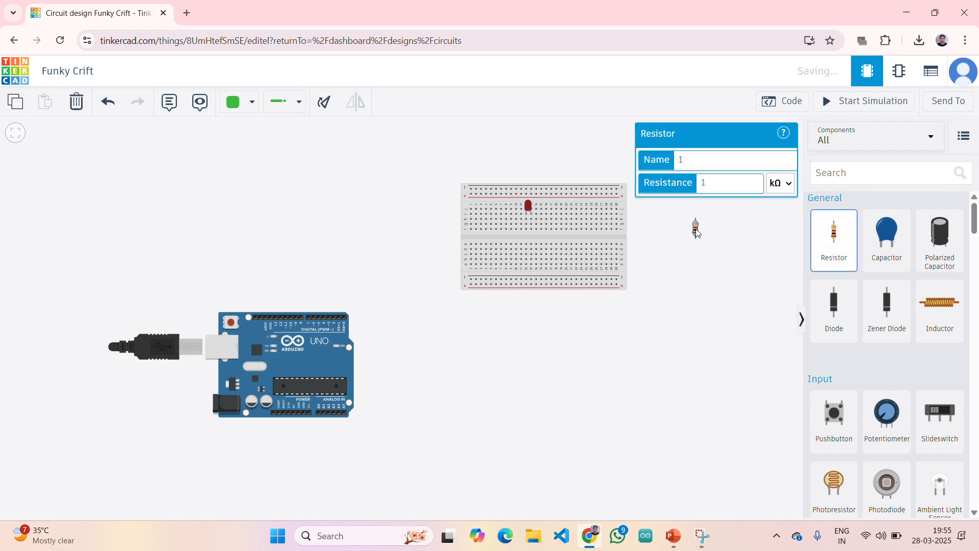
{"action": "left_click", "coordinate": [694, 278]}
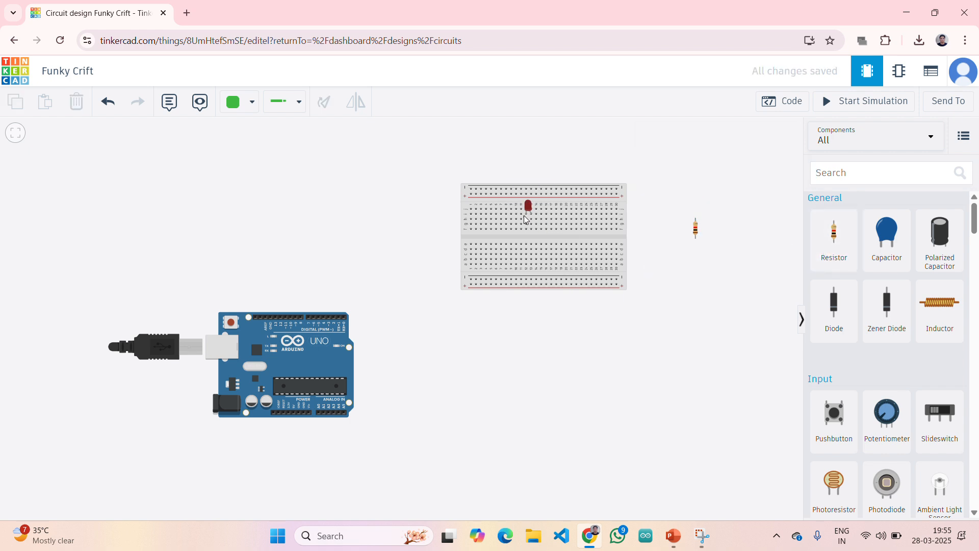
{"action": "scroll", "coordinate": [525, 219], "scroll_direction": "up", "scroll_amount": 1}
{"action": "scroll", "coordinate": [527, 219], "scroll_direction": "up", "scroll_amount": 5}
{"action": "scroll", "coordinate": [527, 219], "scroll_direction": "down", "scroll_amount": 4}
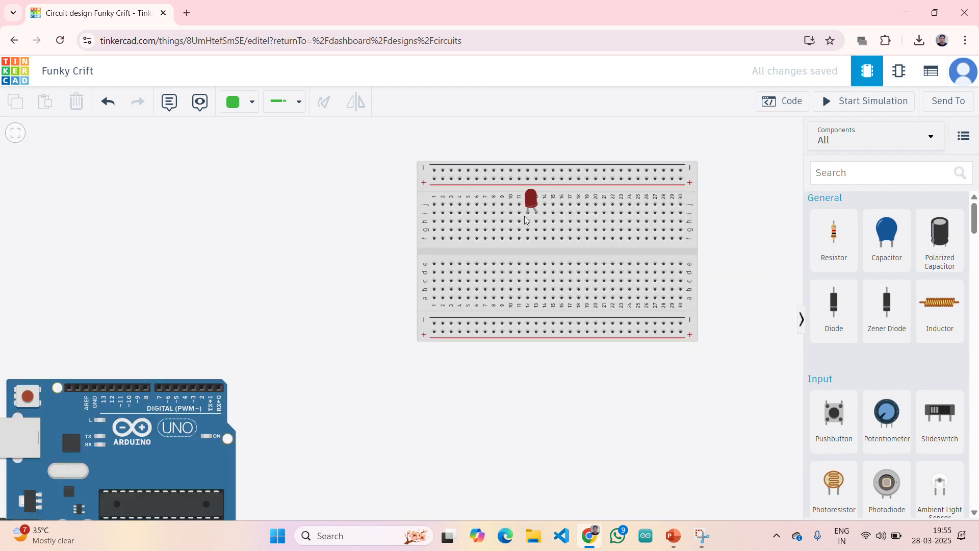
{"action": "scroll", "coordinate": [528, 217], "scroll_direction": "up", "scroll_amount": 1}
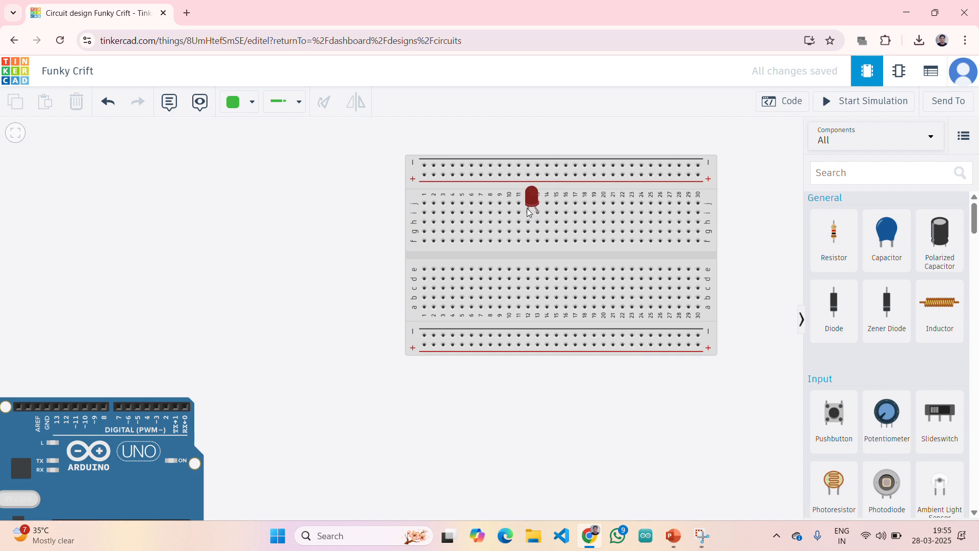
{"action": "scroll", "coordinate": [638, 206], "scroll_direction": "down", "scroll_amount": 4}
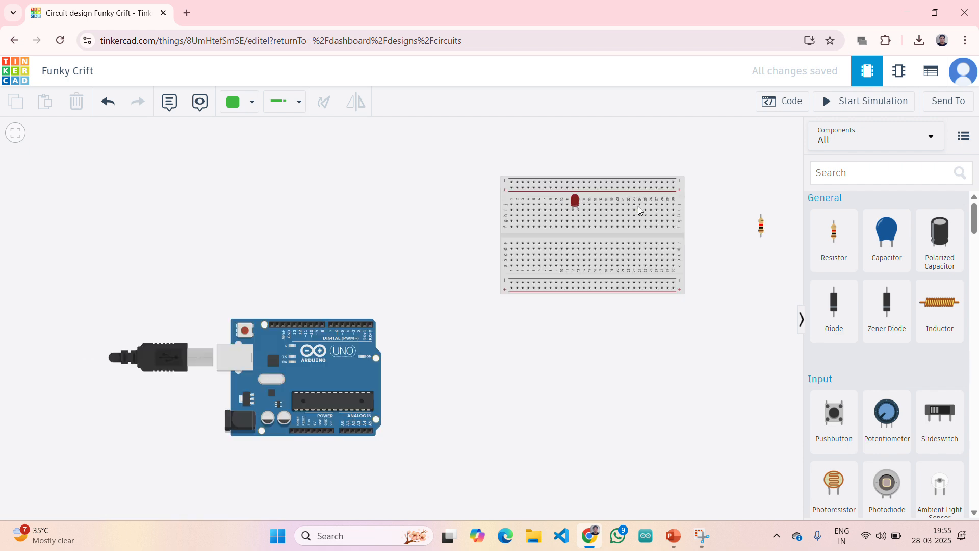
Rotate the resistor beside the breadboard so that it lies horizontally
{"action": "scroll", "coordinate": [638, 206], "scroll_direction": "down", "scroll_amount": 2}
{"action": "scroll", "coordinate": [638, 206], "scroll_direction": "up", "scroll_amount": 5}
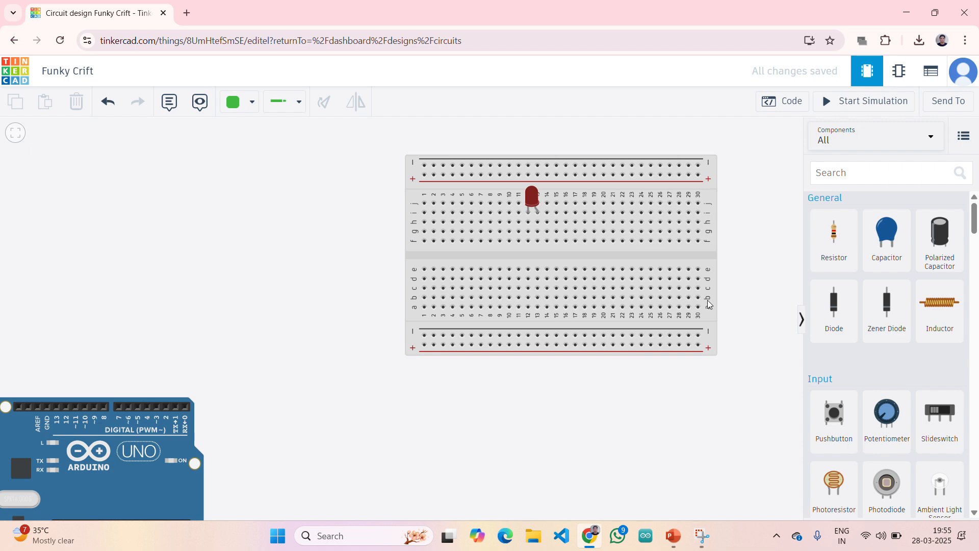
{"action": "scroll", "coordinate": [708, 305], "scroll_direction": "down", "scroll_amount": 3}
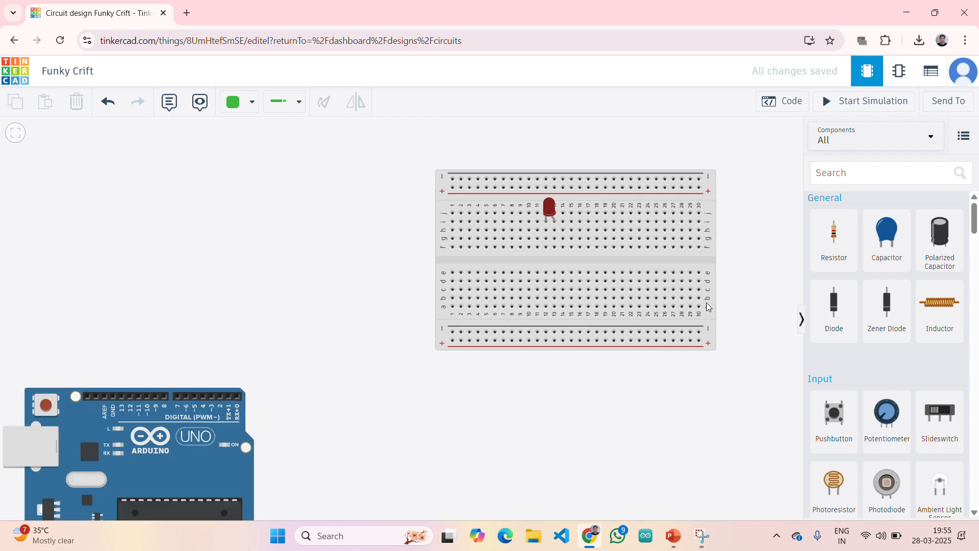
{"action": "scroll", "coordinate": [707, 306], "scroll_direction": "up", "scroll_amount": 1}
{"action": "scroll", "coordinate": [708, 306], "scroll_direction": "down", "scroll_amount": 3}
{"action": "scroll", "coordinate": [707, 306], "scroll_direction": "up", "scroll_amount": 3}
{"action": "scroll", "coordinate": [741, 292], "scroll_direction": "down", "scroll_amount": 1}
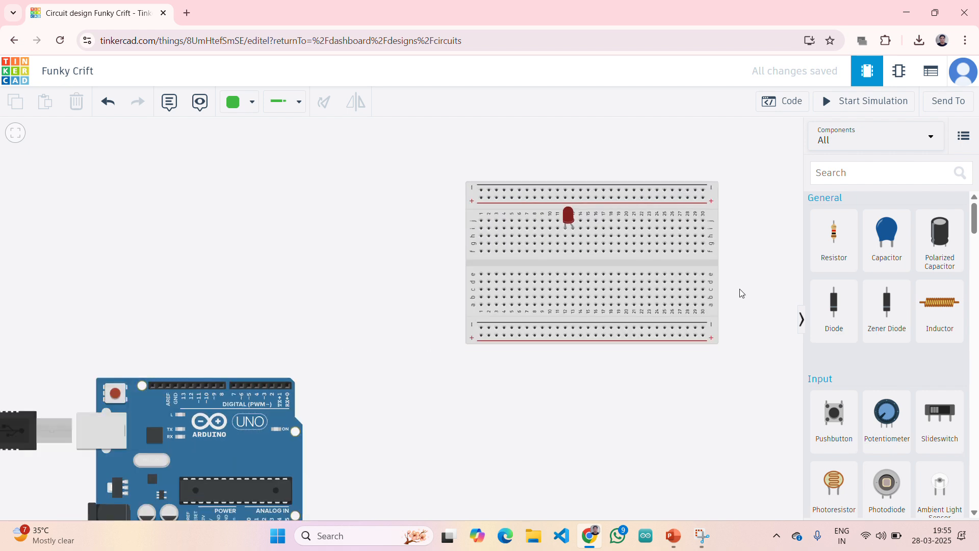
{"action": "scroll", "coordinate": [741, 292], "scroll_direction": "down", "scroll_amount": 3}
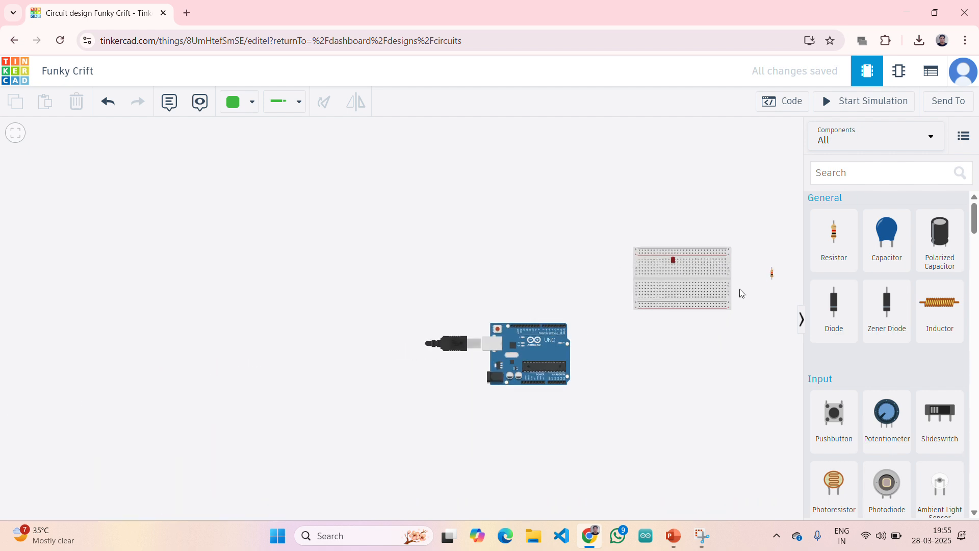
{"action": "left_click", "coordinate": [773, 274]}
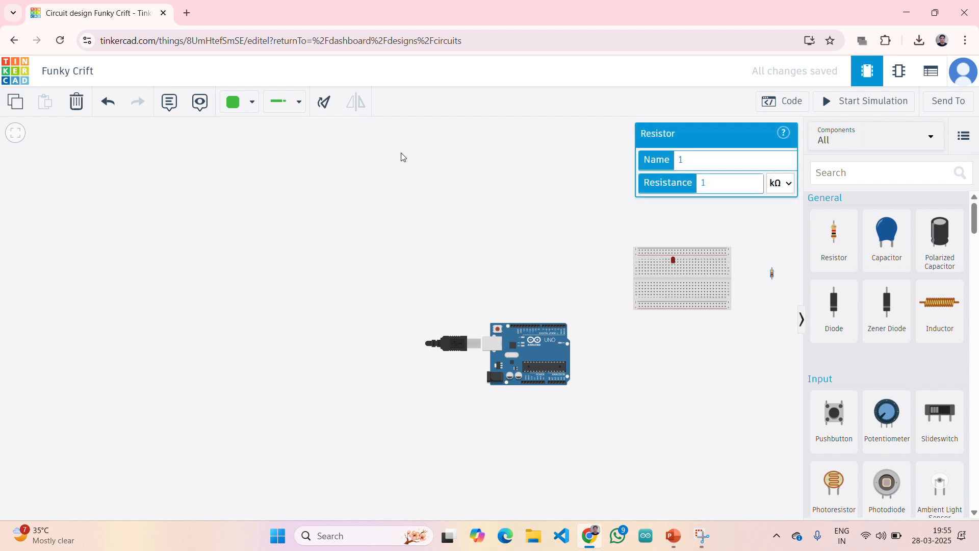
{"action": "left_click", "coordinate": [326, 108]}
{"action": "left_click", "coordinate": [710, 376]}
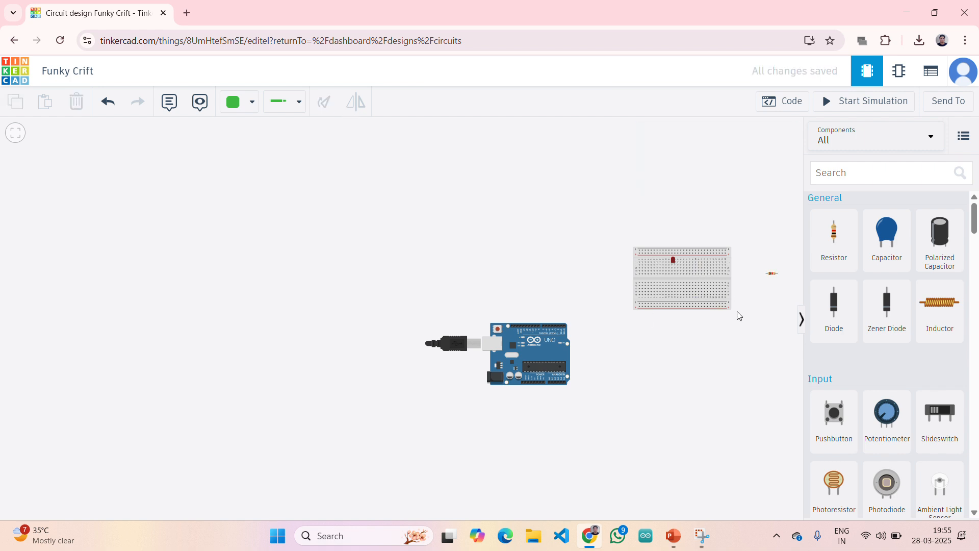
Move the breadboard with its LED closer to the Arduino and bring the resistor back beside the breadboard's edge
{"action": "left_click_drag", "start_coordinate": [733, 309], "coordinate": [675, 312]}
{"action": "left_click", "coordinate": [772, 274]}
{"action": "left_click_drag", "start_coordinate": [765, 276], "coordinate": [699, 282]}
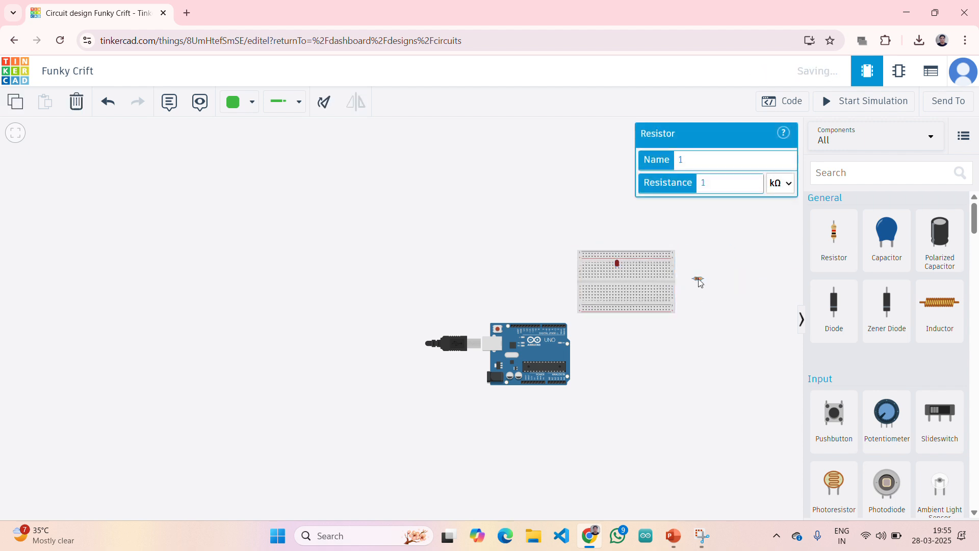
Place the resistor in breadboard row h between columns 13 and 17, in line with the LED's leg in column 13
{"action": "scroll", "coordinate": [700, 282], "scroll_direction": "up", "scroll_amount": 3}
{"action": "scroll", "coordinate": [699, 282], "scroll_direction": "down", "scroll_amount": 4}
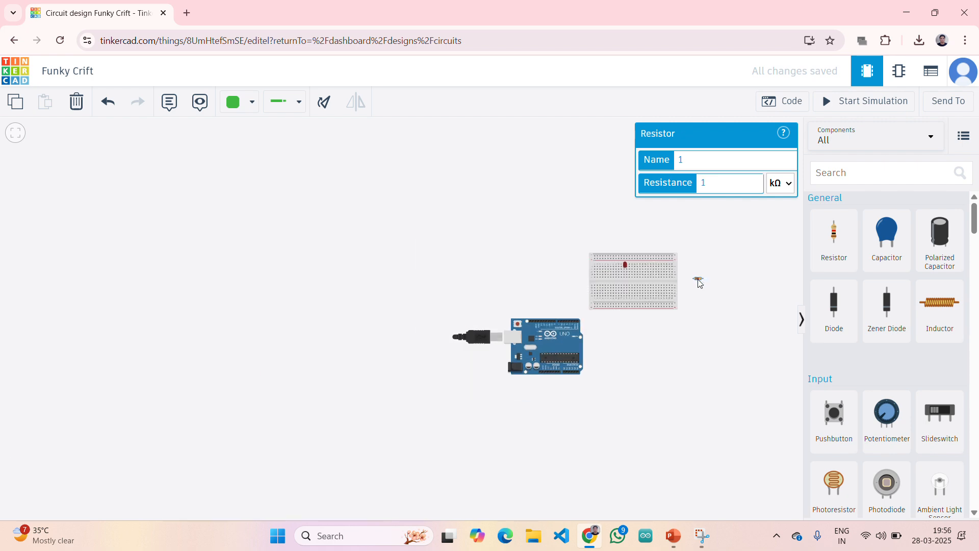
{"action": "scroll", "coordinate": [699, 282], "scroll_direction": "up", "scroll_amount": 5}
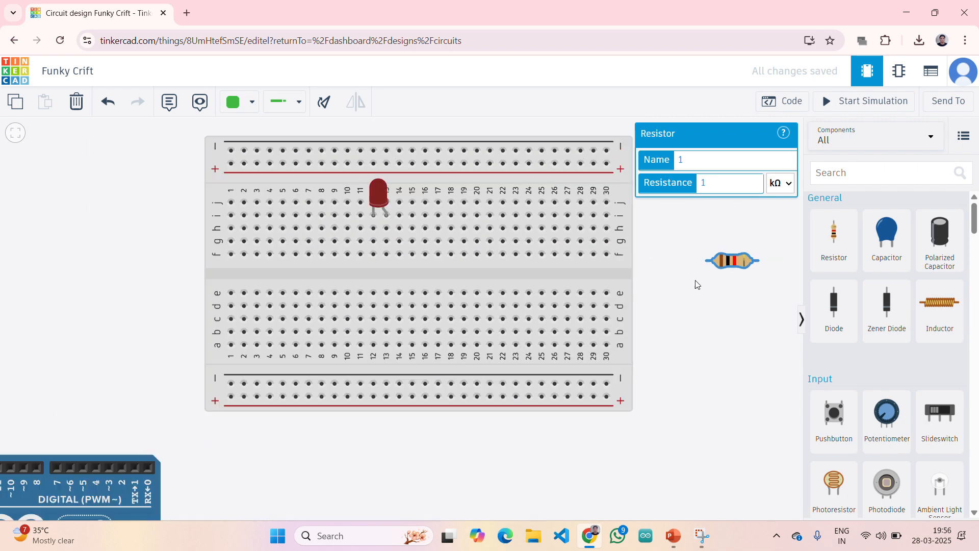
{"action": "left_click_drag", "start_coordinate": [732, 265], "coordinate": [412, 231]}
{"action": "left_click", "coordinate": [724, 270]}
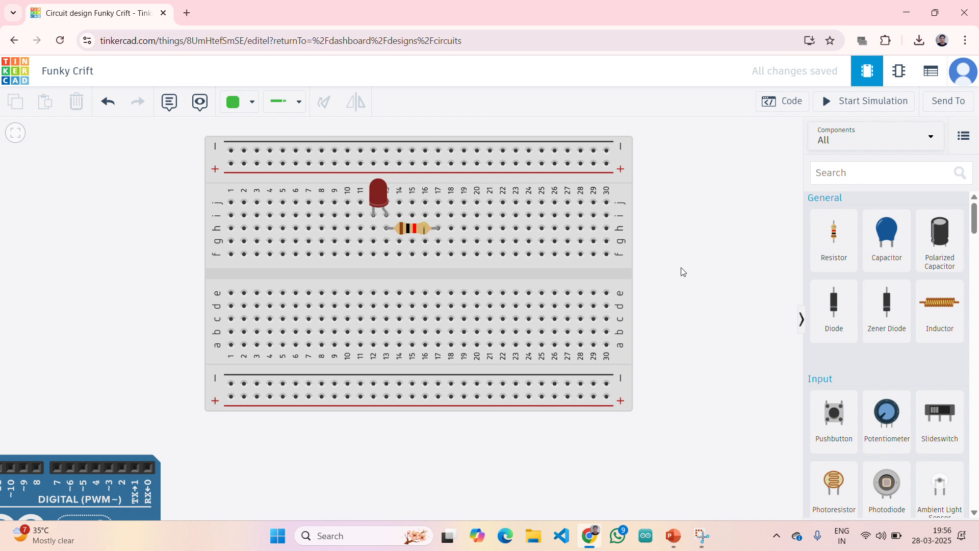
{"action": "scroll", "coordinate": [678, 275], "scroll_direction": "down", "scroll_amount": 5}
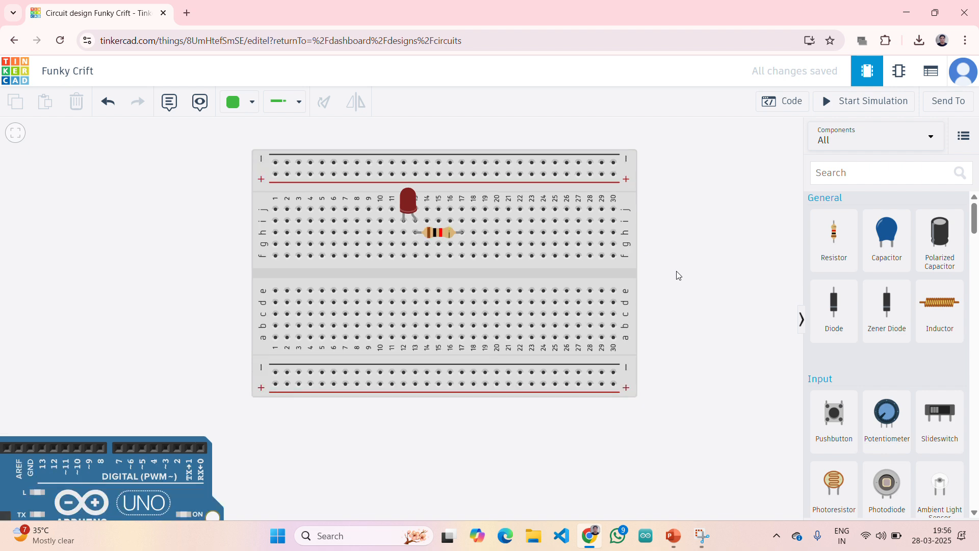
{"action": "scroll", "coordinate": [678, 275], "scroll_direction": "up", "scroll_amount": 5}
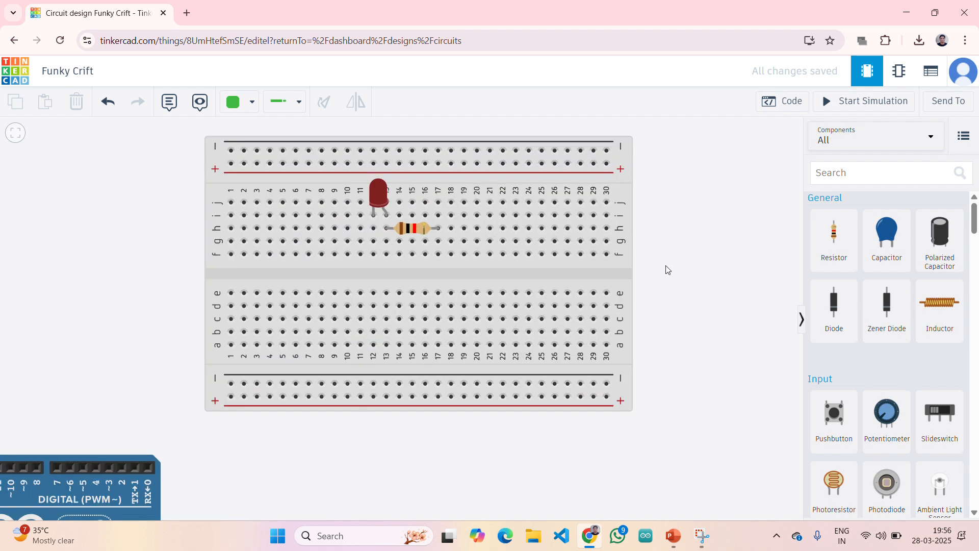
Set the wire color to red
{"action": "left_click", "coordinate": [252, 103]}
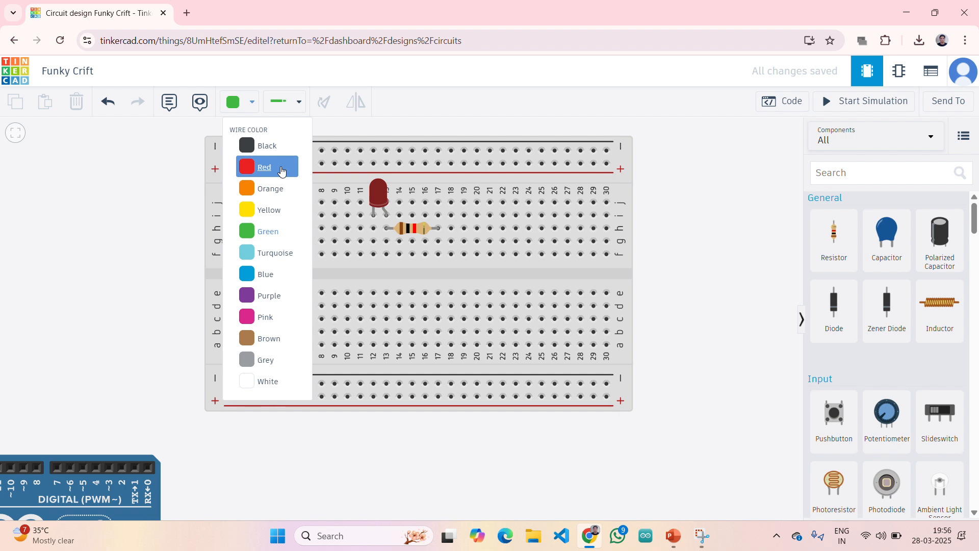
{"action": "left_click", "coordinate": [281, 170]}
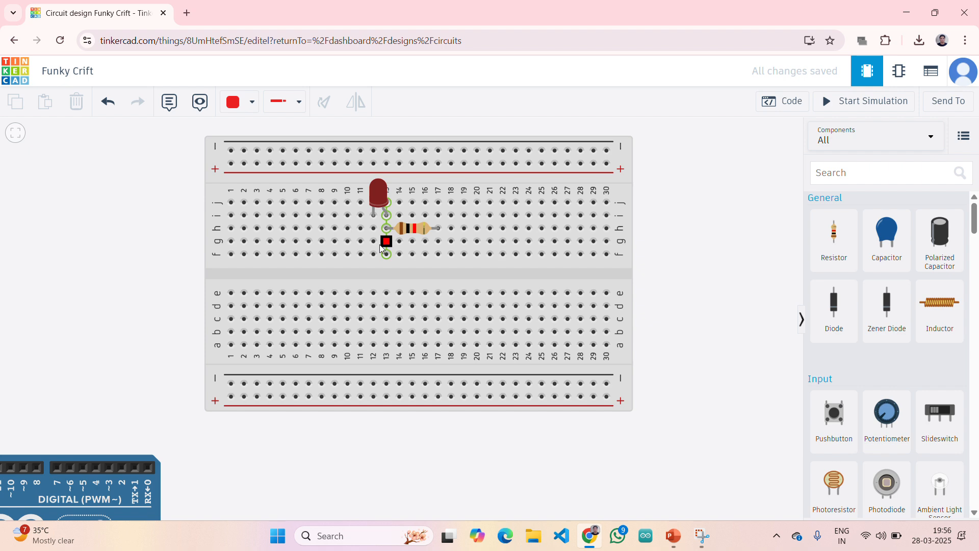
{"action": "scroll", "coordinate": [151, 278], "scroll_direction": "down", "scroll_amount": 5}
{"action": "scroll", "coordinate": [151, 278], "scroll_direction": "up", "scroll_amount": 3}
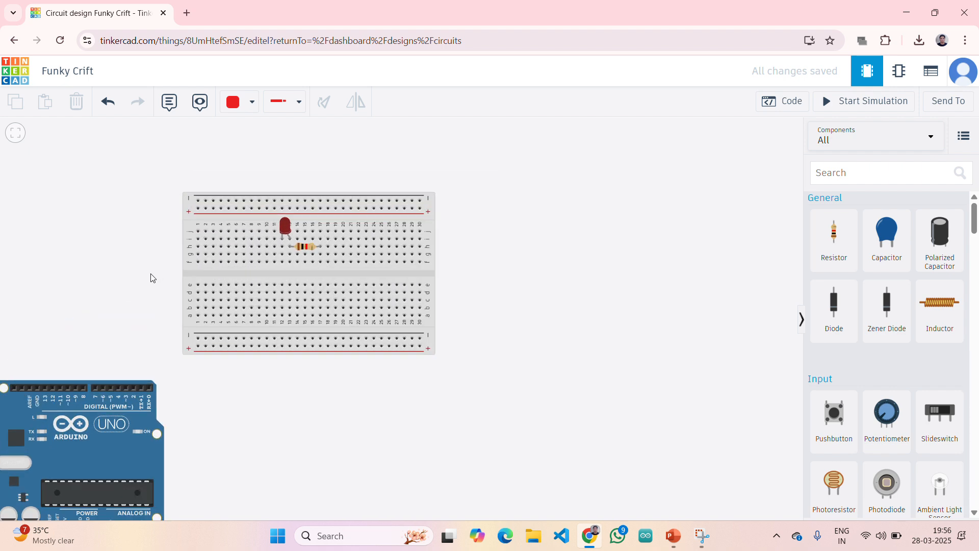
{"action": "scroll", "coordinate": [151, 278], "scroll_direction": "up", "scroll_amount": 3}
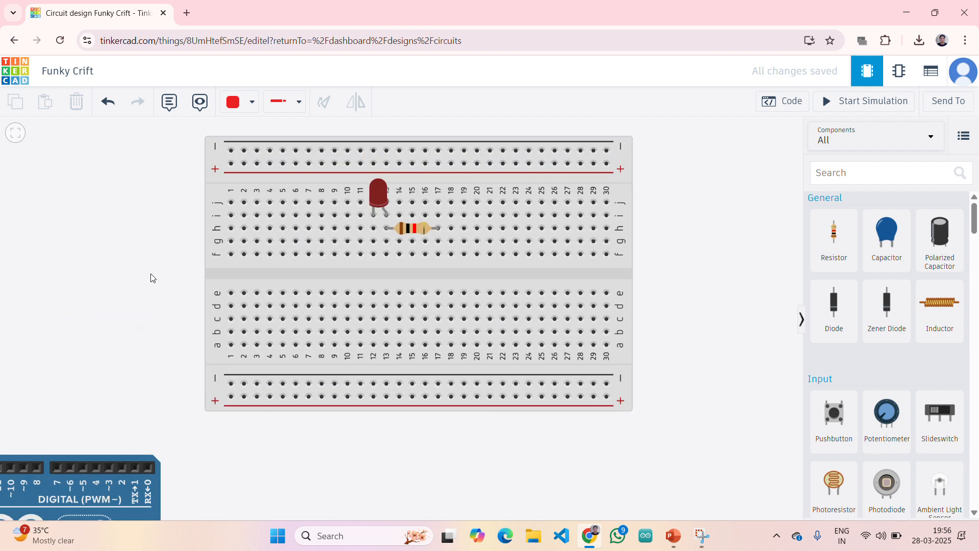
Open the Arduino's code and switch its edit mode from Blocks to Text
{"action": "left_click", "coordinate": [788, 100]}
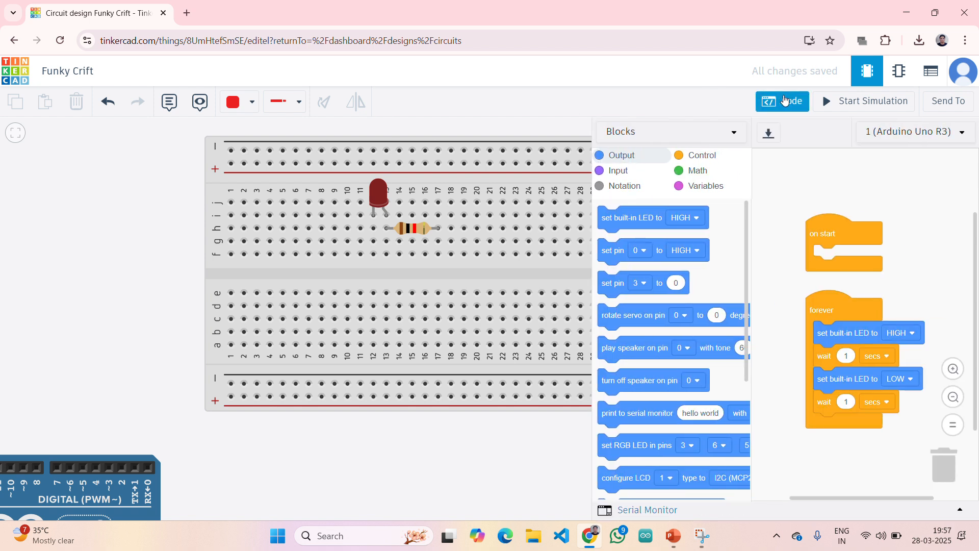
{"action": "left_click", "coordinate": [734, 134]}
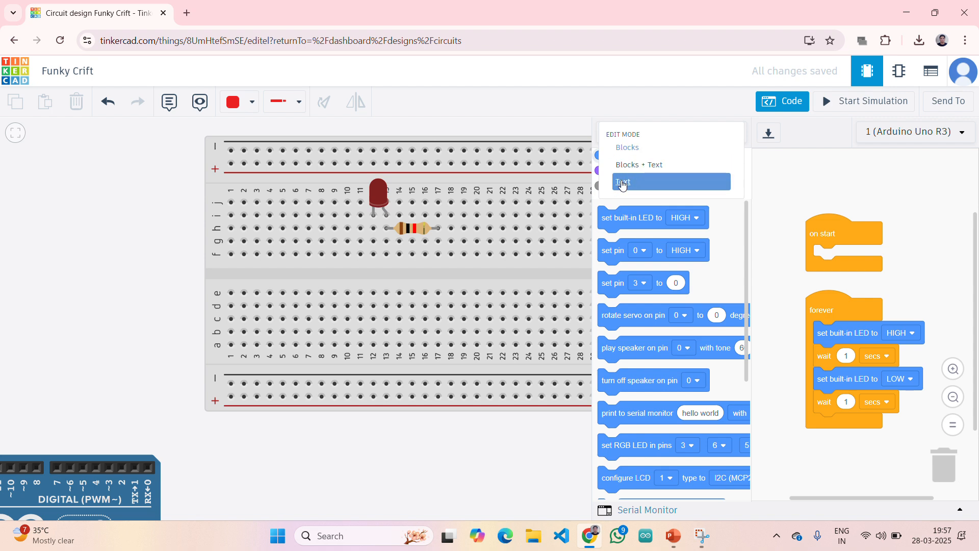
{"action": "left_click", "coordinate": [622, 182]}
{"action": "left_click", "coordinate": [524, 311]}
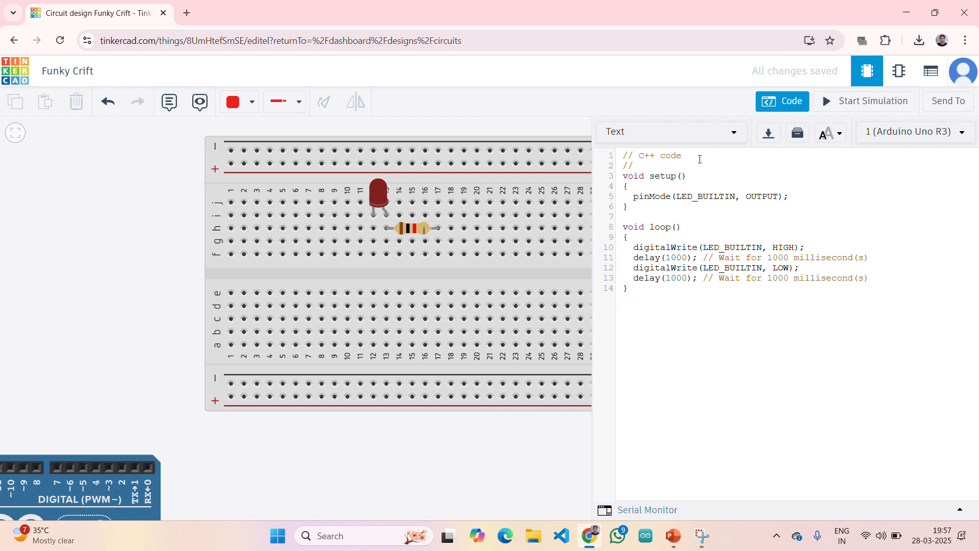
Examine the opening comment lines and the LED_BUILTIN pinMode line in the code, and close the code editor
{"action": "left_click_drag", "start_coordinate": [694, 166], "coordinate": [620, 152]}
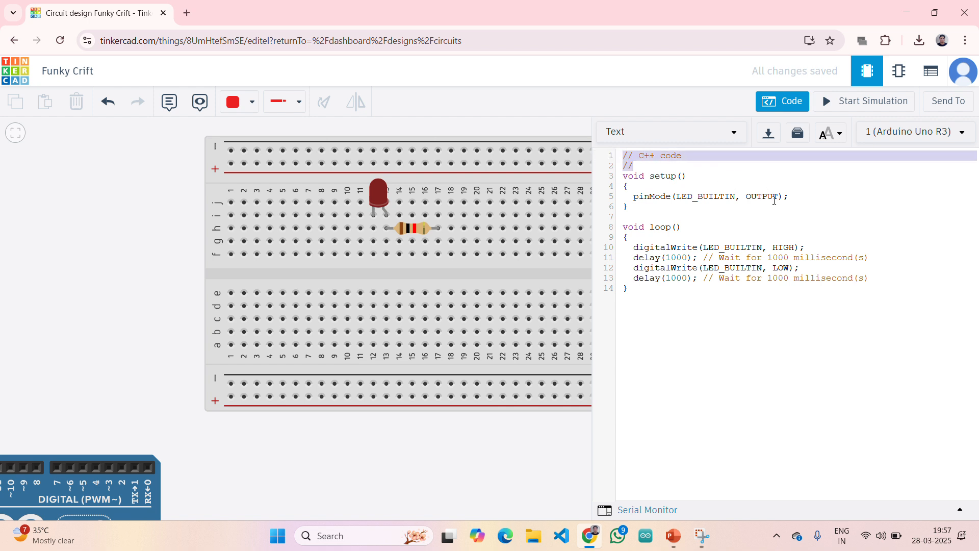
{"action": "left_click", "coordinate": [725, 203]}
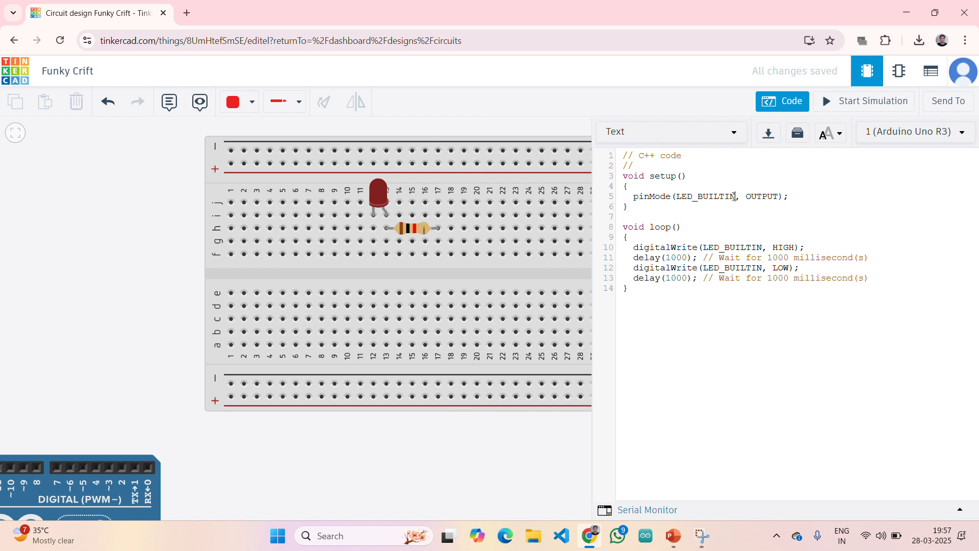
{"action": "left_click", "coordinate": [224, 461]}
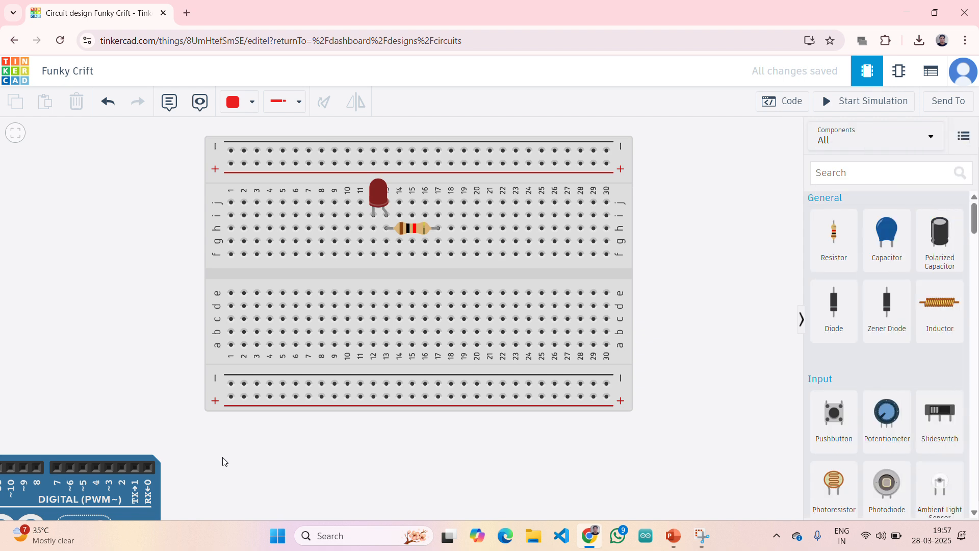
Move the breadboard with its parts to the middle of the workplane and place the Arduino just below and left of it
{"action": "scroll", "coordinate": [224, 462], "scroll_direction": "down", "scroll_amount": 2}
{"action": "scroll", "coordinate": [223, 462], "scroll_direction": "down", "scroll_amount": 4}
{"action": "scroll", "coordinate": [223, 461], "scroll_direction": "up", "scroll_amount": 2}
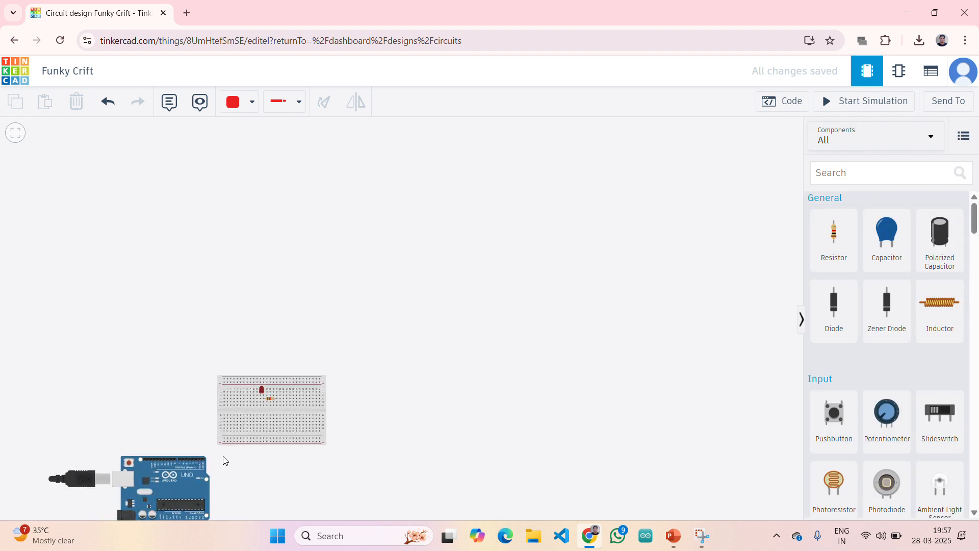
{"action": "mouse_move", "coordinate": [257, 419]}
{"action": "left_mouse_down"}
{"action": "mouse_move", "coordinate": [296, 387]}
{"action": "mouse_move", "coordinate": [244, 429]}
{"action": "left_mouse_up"}
{"action": "left_click", "coordinate": [322, 413]}
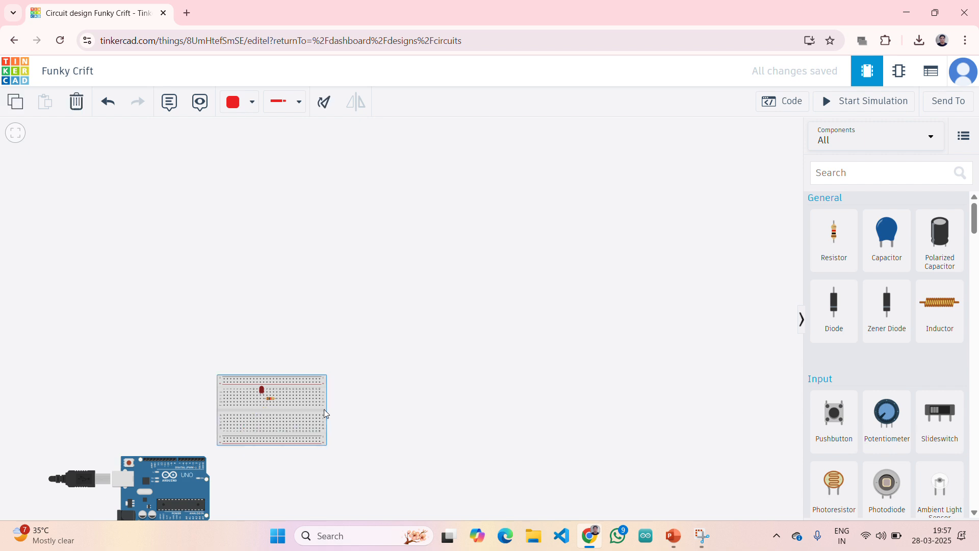
{"action": "left_click_drag", "start_coordinate": [322, 413], "coordinate": [586, 271]}
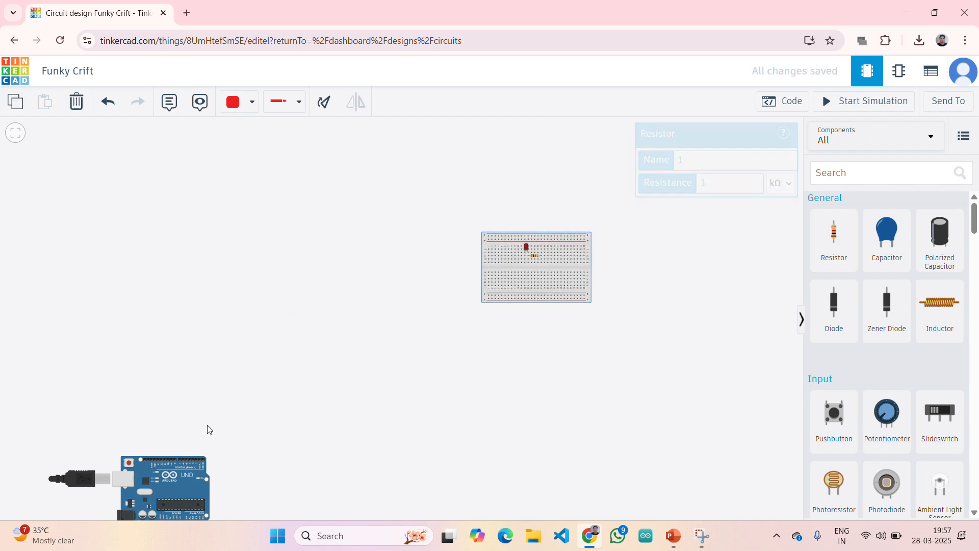
{"action": "left_click_drag", "start_coordinate": [203, 462], "coordinate": [399, 325]}
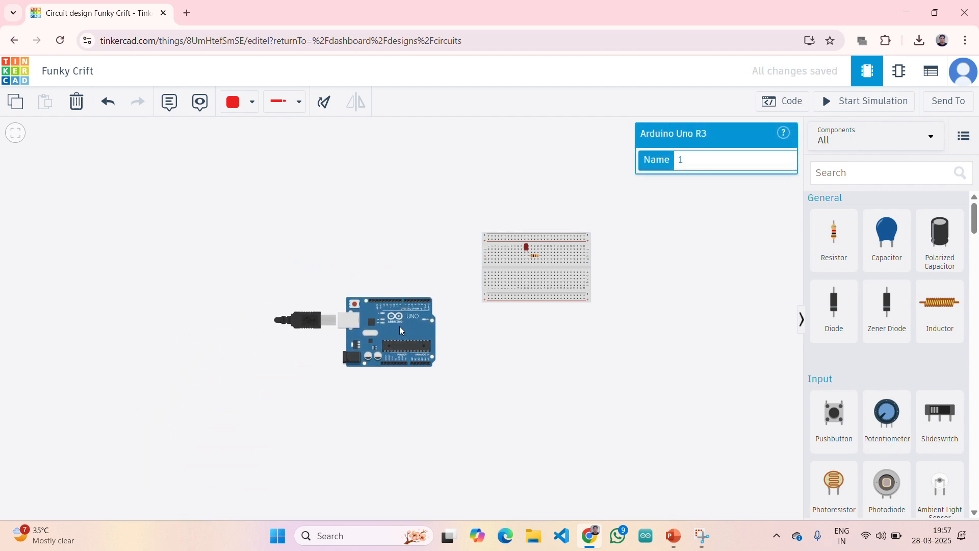
Draw a red wire from breadboard hole g13 to Arduino digital pin 13, with a right-angle bend above the Arduino
{"action": "scroll", "coordinate": [399, 326], "scroll_direction": "up", "scroll_amount": 3}
{"action": "scroll", "coordinate": [400, 326], "scroll_direction": "down", "scroll_amount": 1}
{"action": "scroll", "coordinate": [400, 326], "scroll_direction": "up", "scroll_amount": 3}
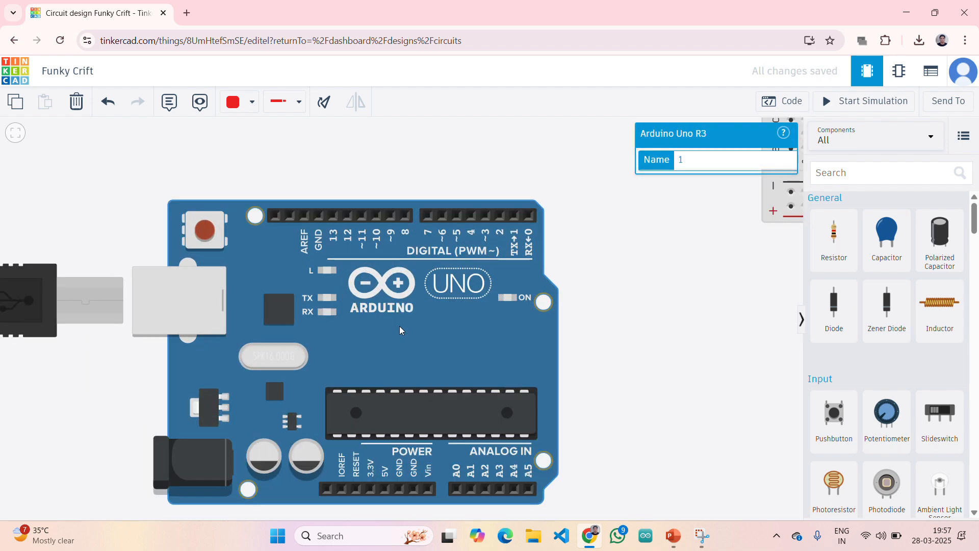
{"action": "scroll", "coordinate": [399, 325], "scroll_direction": "down", "scroll_amount": 6}
{"action": "scroll", "coordinate": [399, 326], "scroll_direction": "up", "scroll_amount": 3}
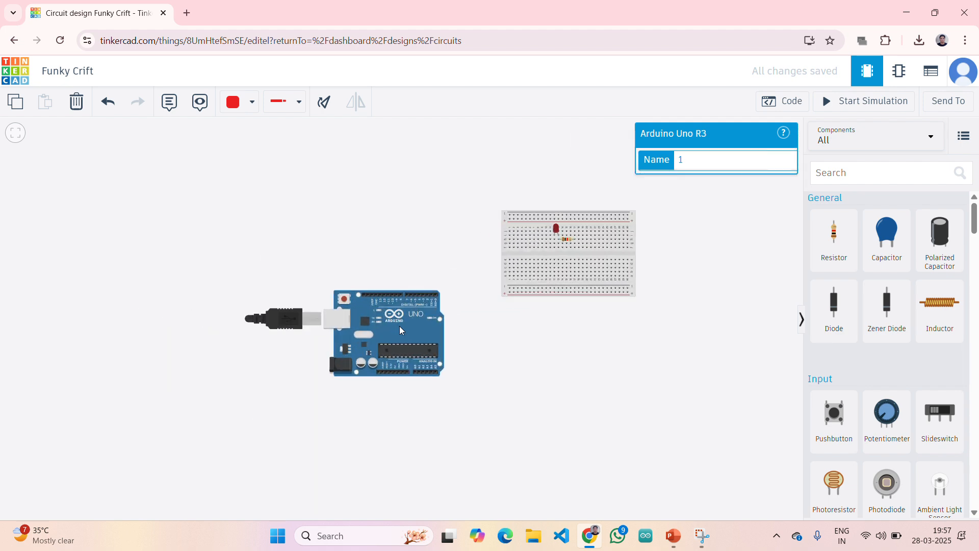
{"action": "scroll", "coordinate": [399, 326], "scroll_direction": "down", "scroll_amount": 1}
{"action": "scroll", "coordinate": [517, 315], "scroll_direction": "up", "scroll_amount": 1}
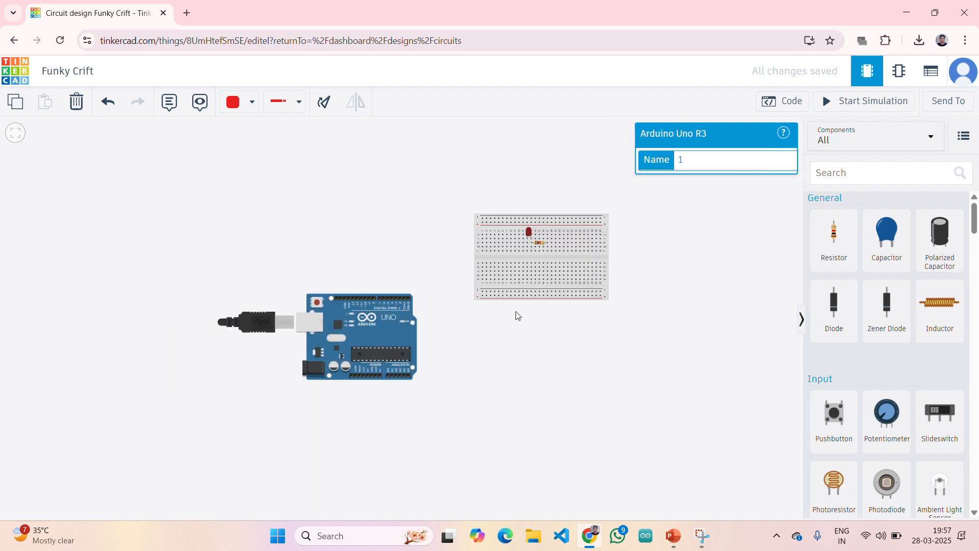
{"action": "scroll", "coordinate": [516, 315], "scroll_direction": "up", "scroll_amount": 4}
{"action": "scroll", "coordinate": [516, 315], "scroll_direction": "down", "scroll_amount": 3}
{"action": "scroll", "coordinate": [517, 316], "scroll_direction": "up", "scroll_amount": 2}
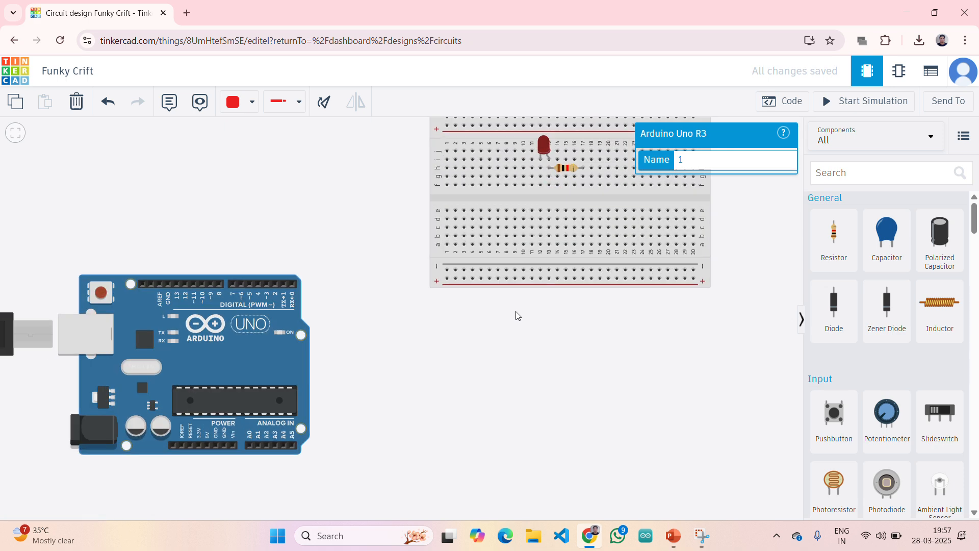
{"action": "scroll", "coordinate": [517, 315], "scroll_direction": "down", "scroll_amount": 2}
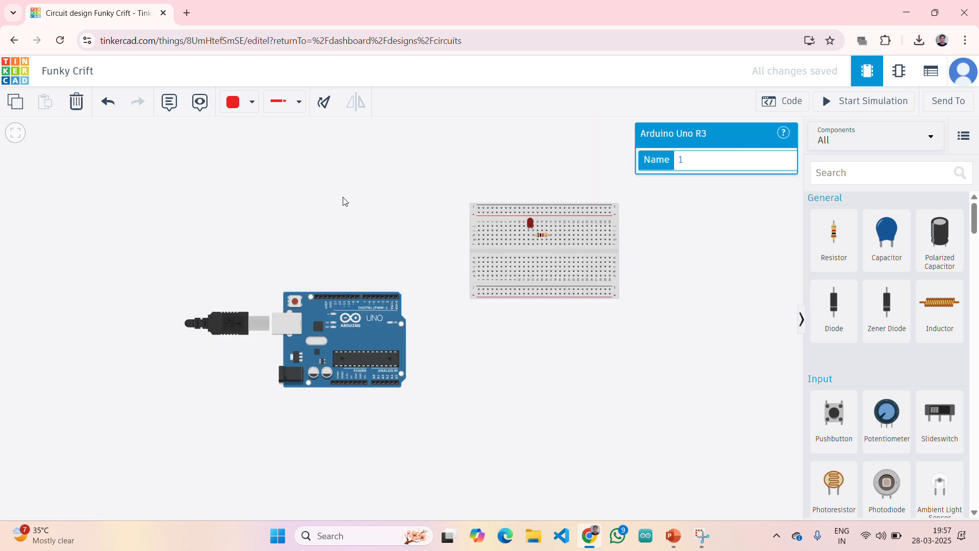
{"action": "left_click", "coordinate": [534, 242]}
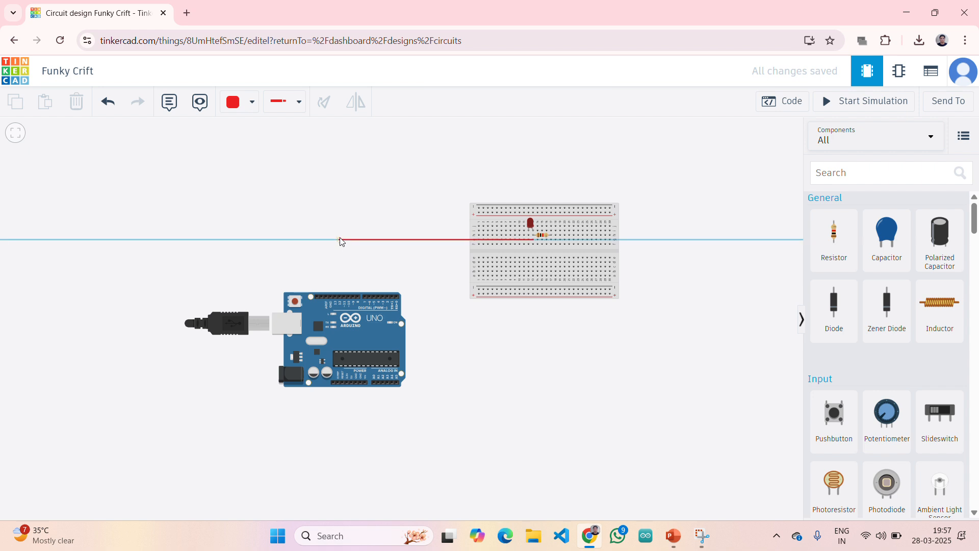
{"action": "left_click", "coordinate": [332, 240]}
{"action": "left_click", "coordinate": [329, 297]}
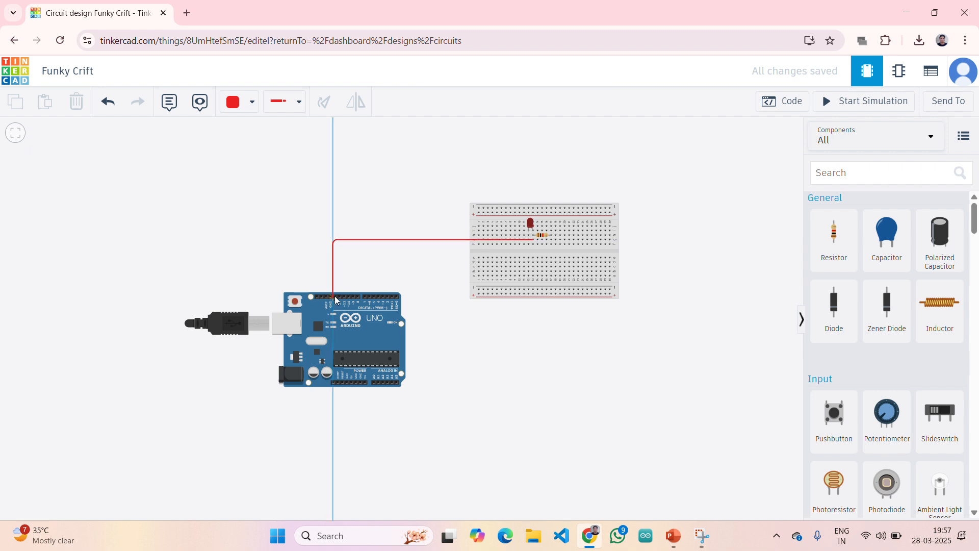
{"action": "left_click", "coordinate": [335, 297]}
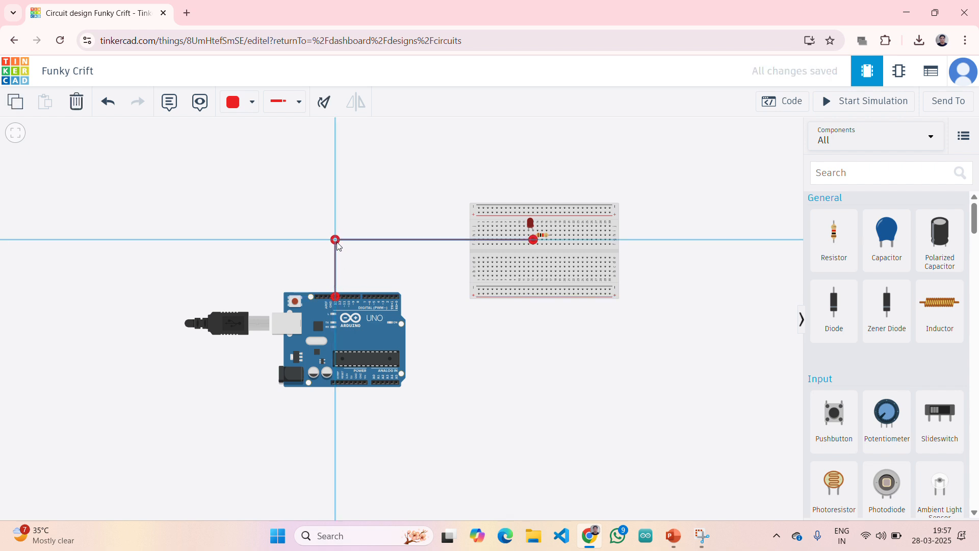
{"action": "left_click", "coordinate": [364, 261]}
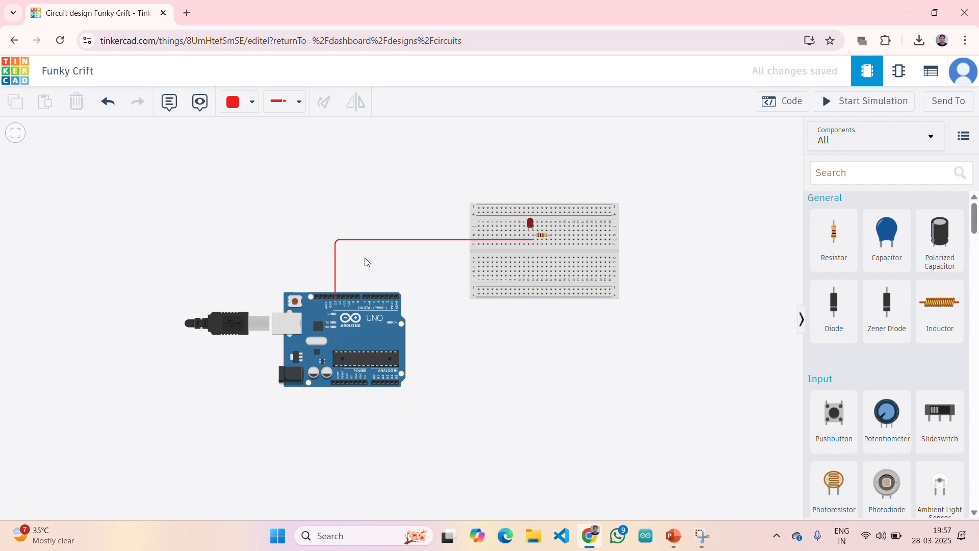
Draw a black wire from the breadboard hole below the LED's cathode to the Arduino GND pin beside pin 13, bending at a right angle
{"action": "left_click", "coordinate": [251, 100]}
{"action": "left_click", "coordinate": [261, 146]}
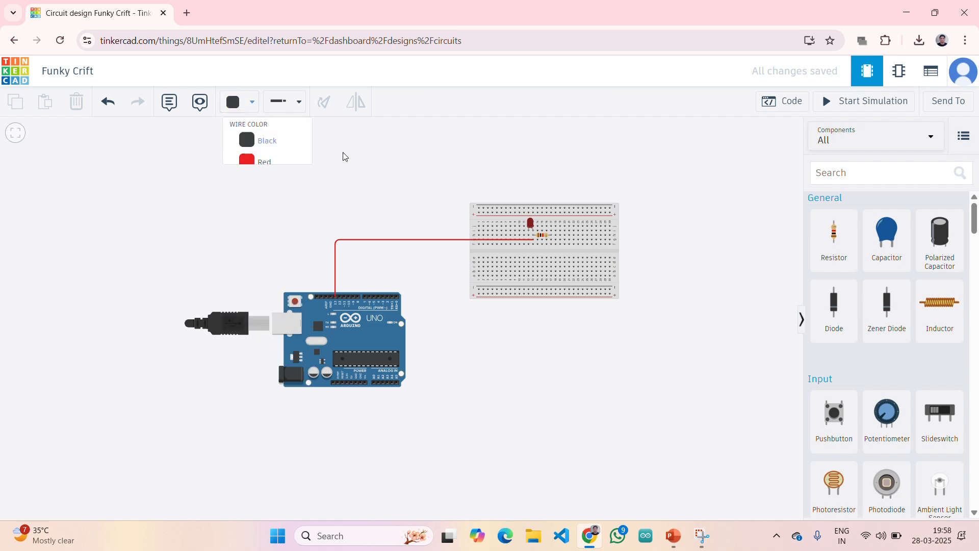
{"action": "left_click", "coordinate": [530, 237]}
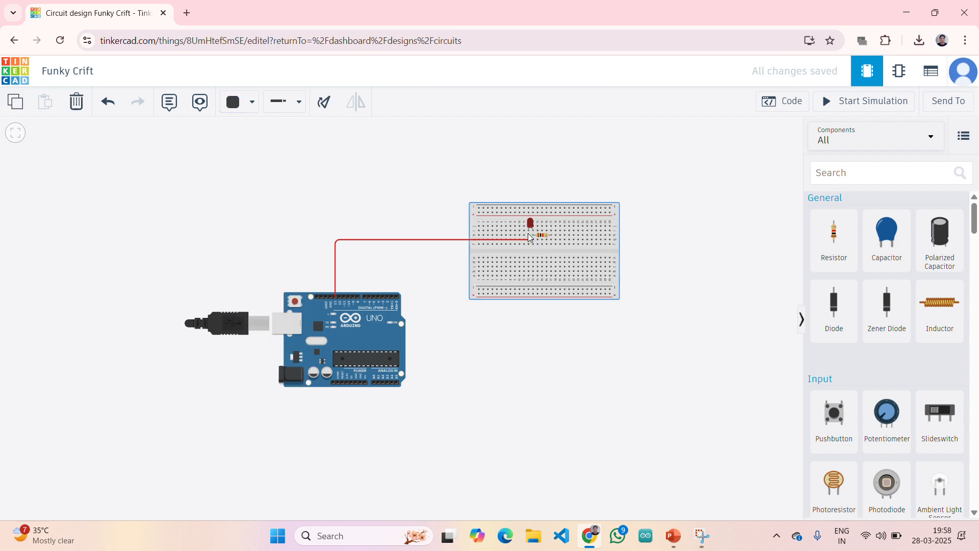
{"action": "left_click", "coordinate": [530, 238]}
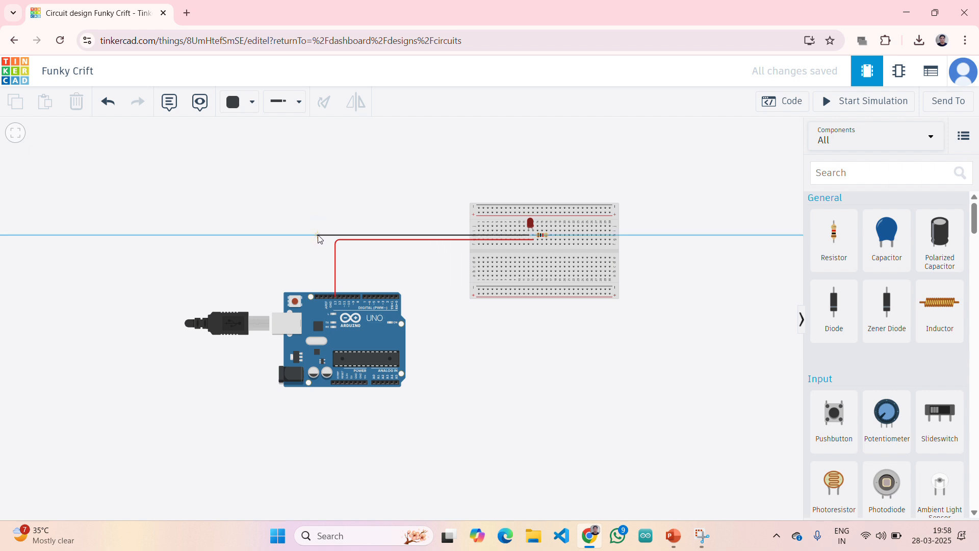
{"action": "left_click", "coordinate": [318, 236]}
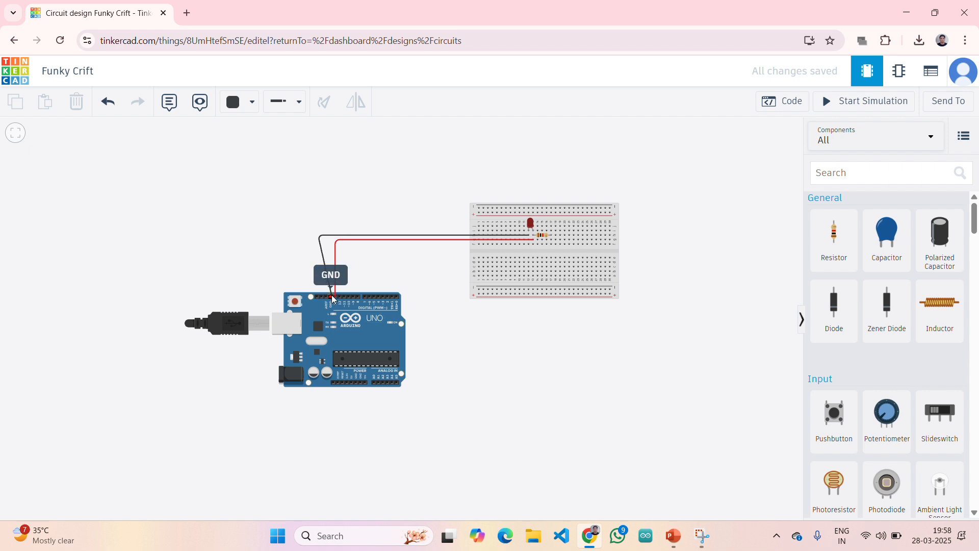
{"action": "left_click", "coordinate": [332, 297]}
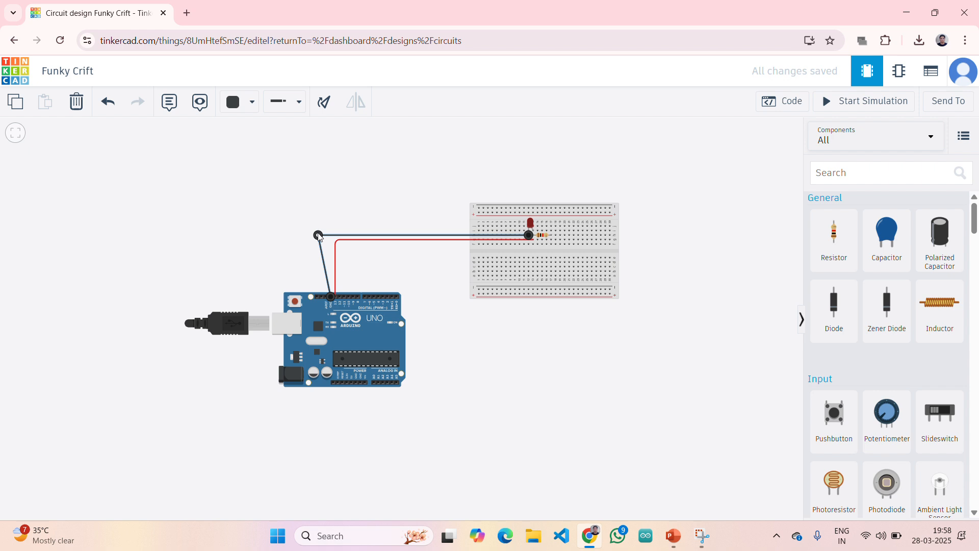
{"action": "mouse_move", "coordinate": [319, 236]}
{"action": "left_mouse_down"}
{"action": "mouse_move", "coordinate": [333, 236]}
{"action": "mouse_move", "coordinate": [310, 236]}
{"action": "mouse_move", "coordinate": [331, 237]}
{"action": "left_mouse_up"}
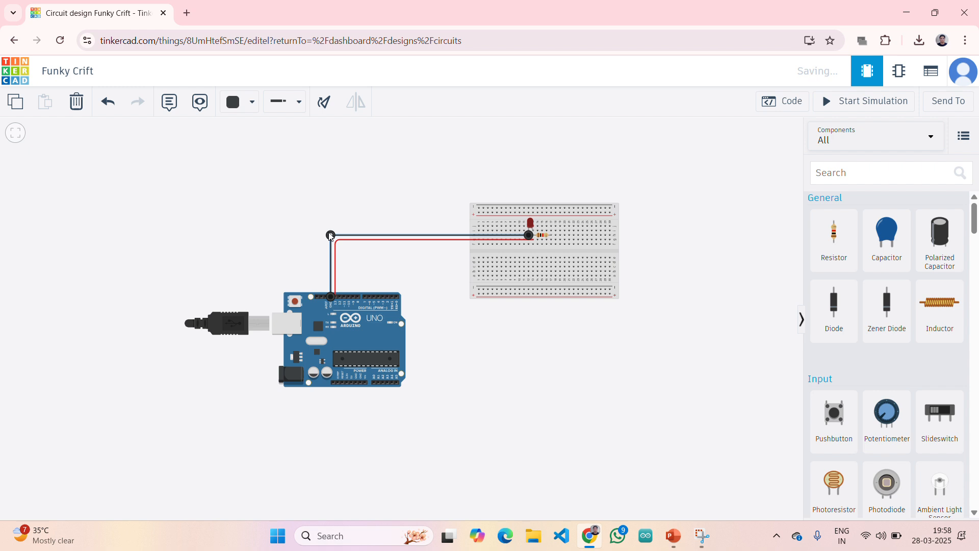
{"action": "left_click", "coordinate": [362, 247]}
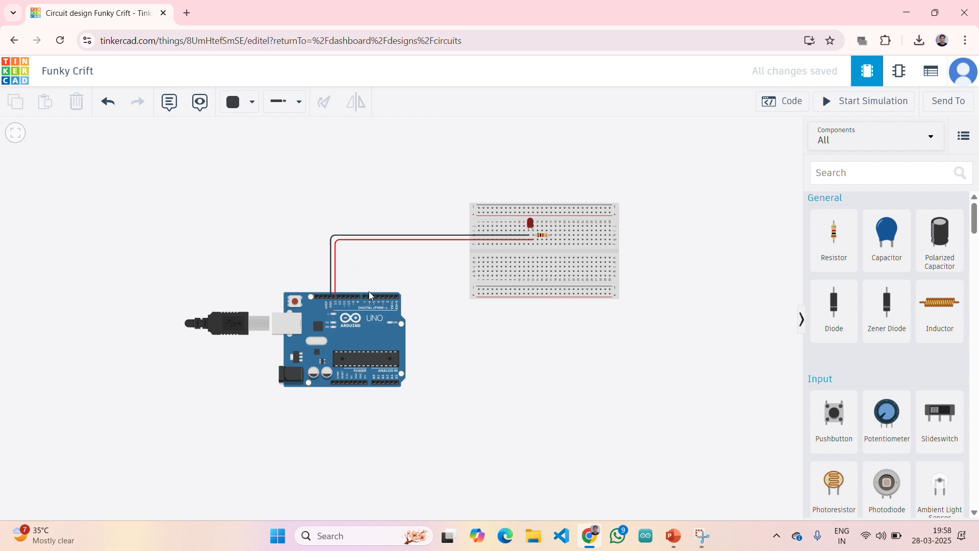
Open the Arduino's code and examine the pinMode call in setup() and the digitalWrite and delay lines in loop()
{"action": "left_click", "coordinate": [784, 101]}
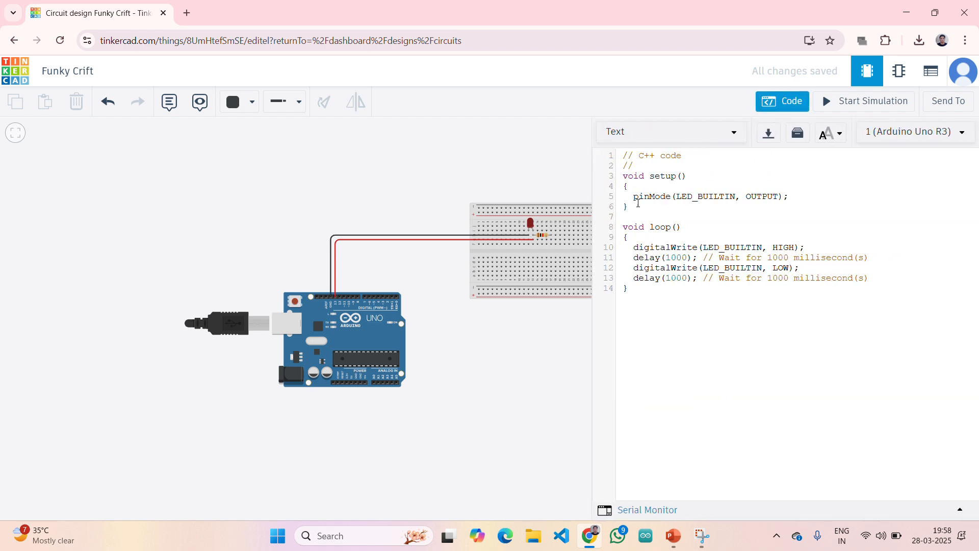
{"action": "left_click_drag", "start_coordinate": [633, 196], "coordinate": [735, 195]}
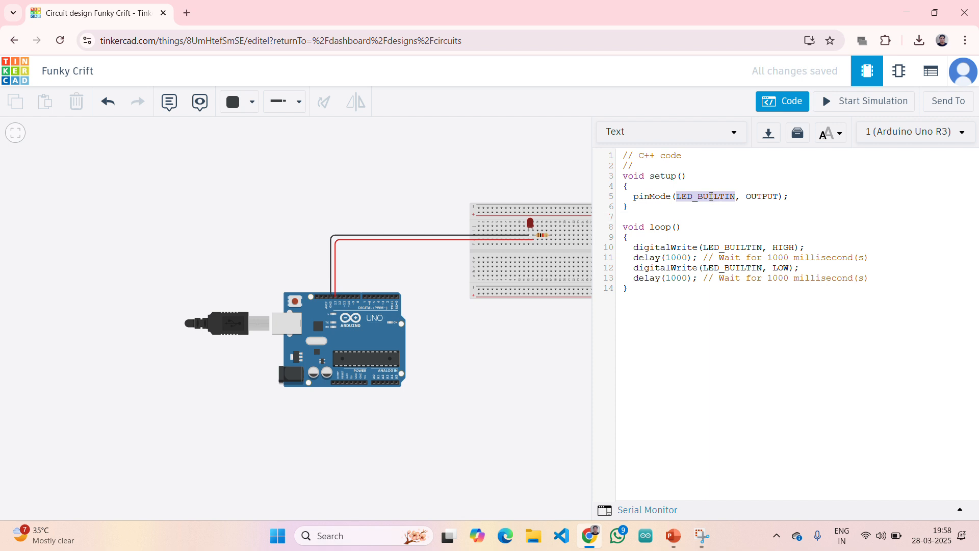
{"action": "left_click_drag", "start_coordinate": [746, 197], "coordinate": [778, 200]}
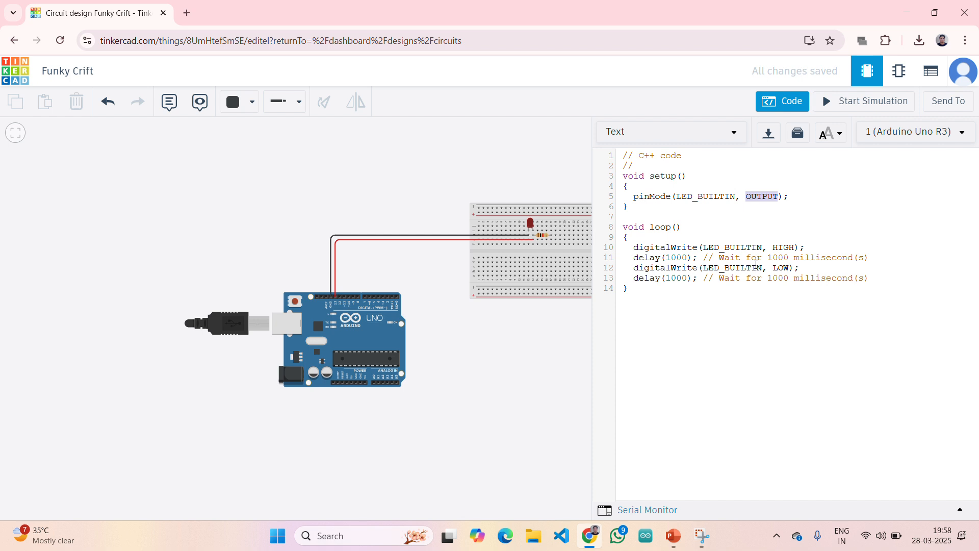
{"action": "right_click", "coordinate": [702, 240]}
{"action": "right_click", "coordinate": [662, 249]}
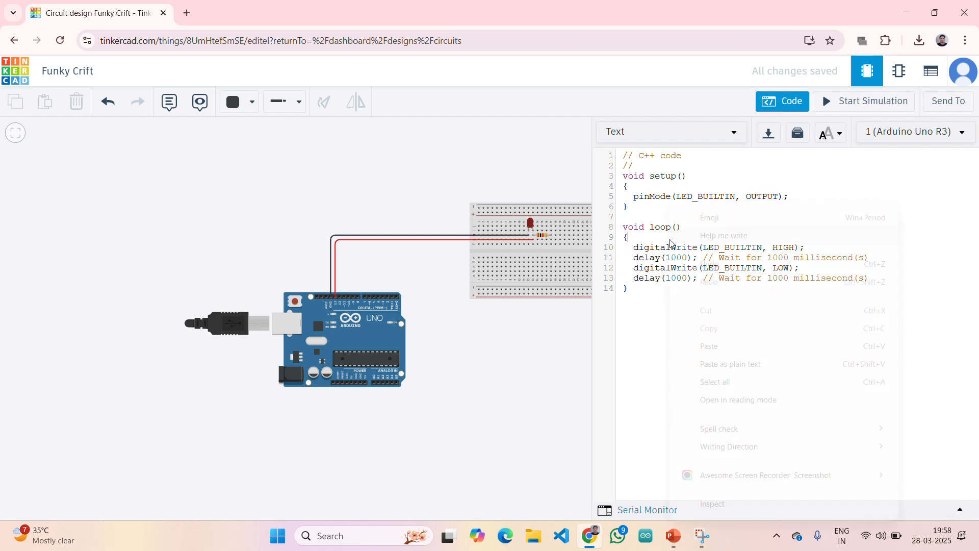
{"action": "left_click", "coordinate": [649, 241]}
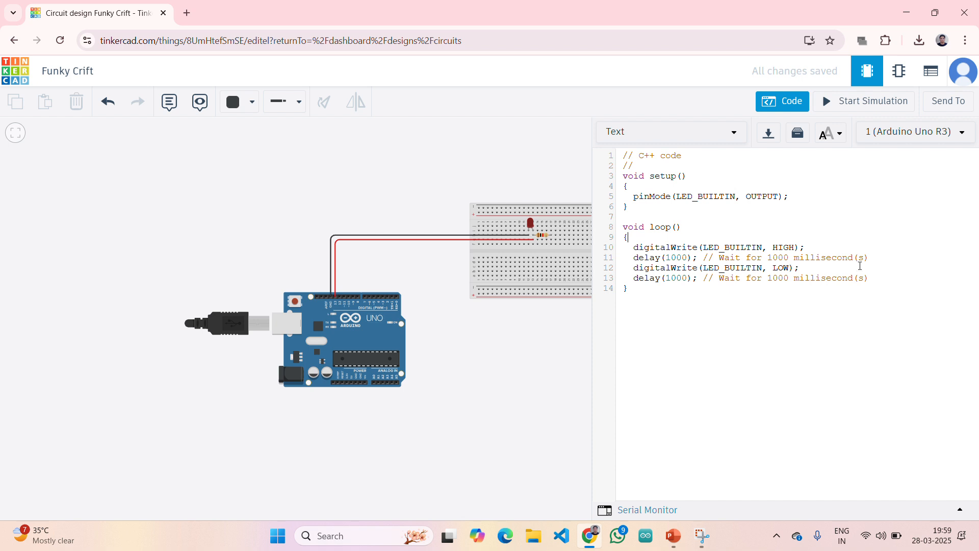
{"action": "right_click", "coordinate": [910, 279]}
{"action": "left_click", "coordinate": [924, 281]}
Run the simulation, dismiss the debugger help note and stop the simulation
{"action": "left_click", "coordinate": [859, 105]}
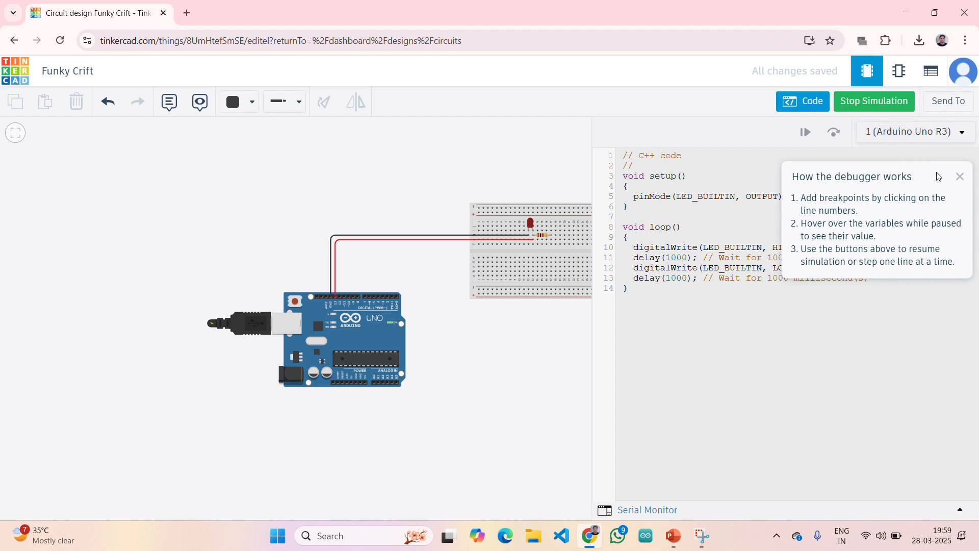
{"action": "left_click", "coordinate": [958, 179]}
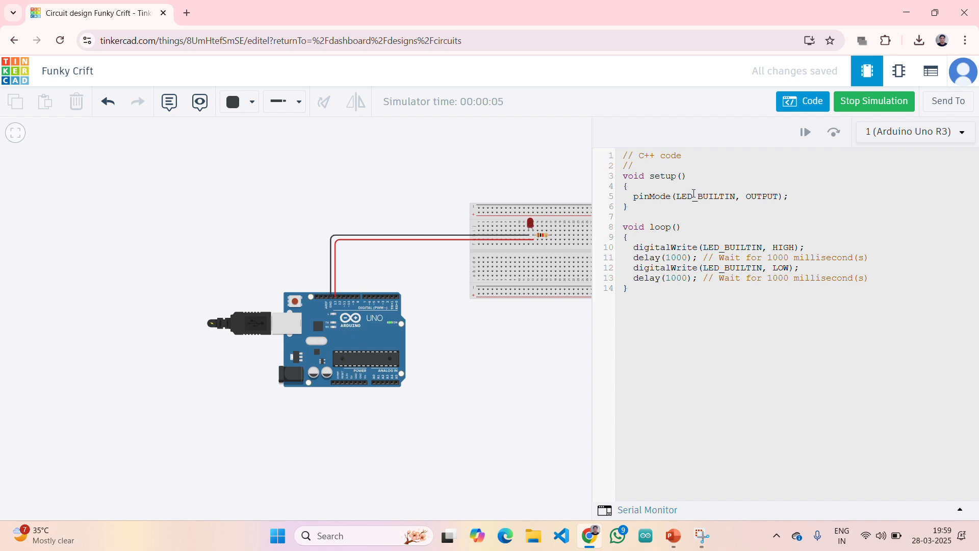
{"action": "left_click", "coordinate": [886, 108]}
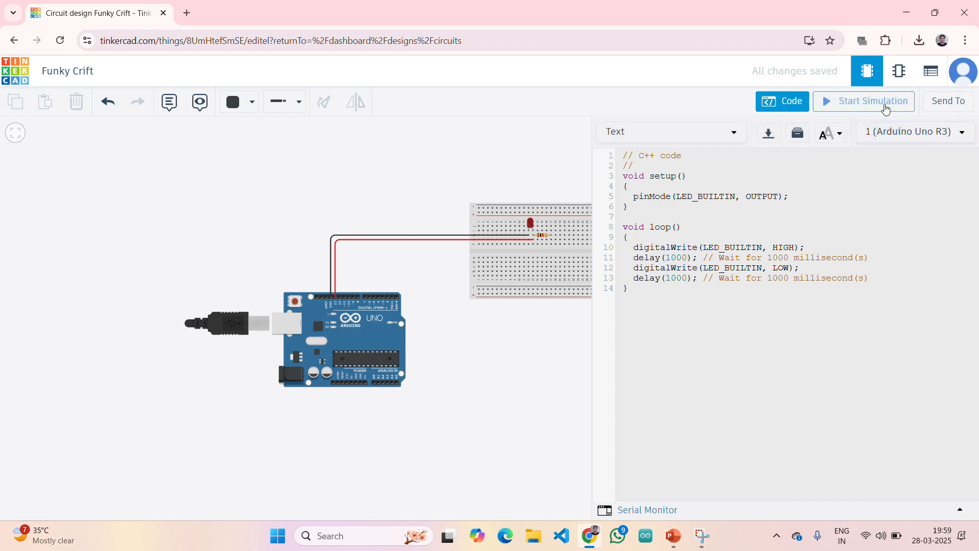
Add the declaration "int led=3;" on a new line above void setup()
{"action": "left_click", "coordinate": [704, 165]}
{"action": "key", "text": "Return"}
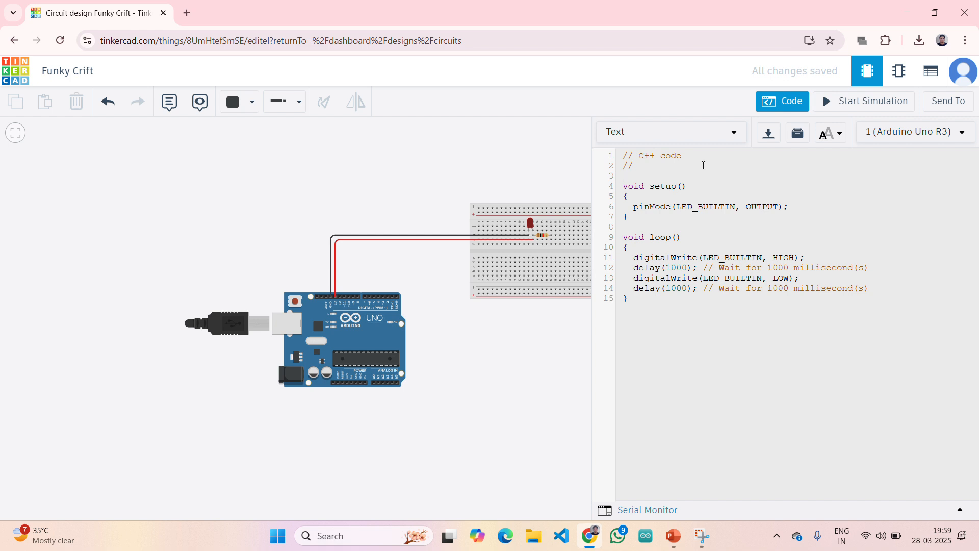
{"action": "type", "text": "int led=3"}
Replace LED_BUILTIN with led in the pinMode call
{"action": "key", "text": "BackSpace"}
{"action": "key", "text": "BackSpace"}
{"action": "key", "text": "BackSpace"}
{"action": "key", "text": "BackSpace"}
{"action": "key", "text": "BackSpace"}
{"action": "key", "text": "BackSpace"}
{"action": "key", "text": "BackSpace"}
{"action": "key", "text": "BackSpace"}
{"action": "key", "text": "BackSpace"}
{"action": "key", "text": "BackSpace"}
{"action": "key", "text": "BackSpace"}
{"action": "type", "text": "led"}
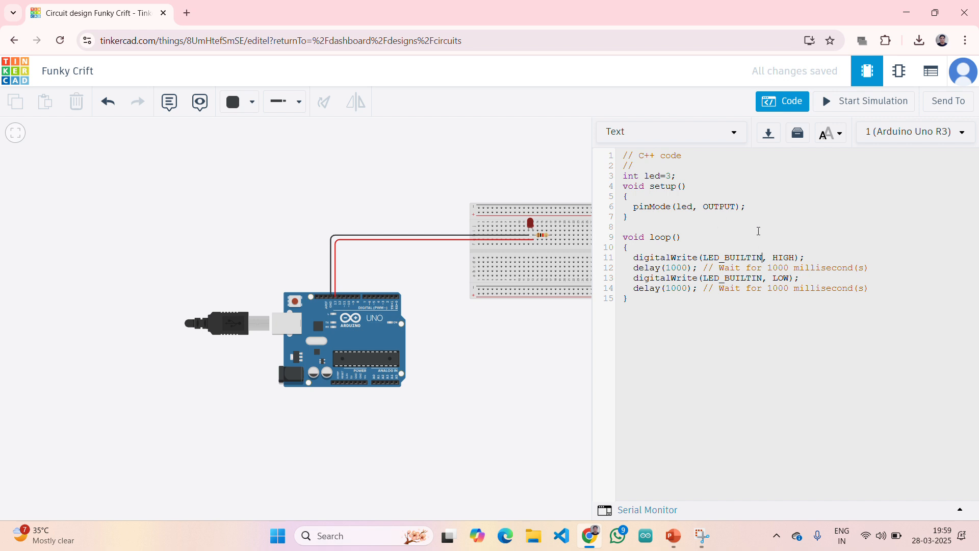
Replace LED_BUILTIN with led in the digitalWrite HIGH call
{"action": "key", "text": "BackSpace"}
{"action": "key", "text": "BackSpace"}
{"action": "key", "text": "BackSpace"}
{"action": "key", "text": "BackSpace"}
{"action": "key", "text": "BackSpace"}
{"action": "key", "text": "BackSpace"}
{"action": "key", "text": "BackSpace"}
{"action": "key", "text": "BackSpace"}
{"action": "key", "text": "BackSpace"}
{"action": "key", "text": "BackSpace"}
{"action": "key", "text": "BackSpace"}
{"action": "type", "text": "led"}
Replace LED_BUILTIN with led in the digitalWrite LOW call
{"action": "key", "text": "BackSpace"}
{"action": "key", "text": "BackSpace"}
{"action": "key", "text": "BackSpace"}
{"action": "key", "text": "BackSpace"}
{"action": "key", "text": "BackSpace"}
{"action": "key", "text": "BackSpace"}
{"action": "key", "text": "BackSpace"}
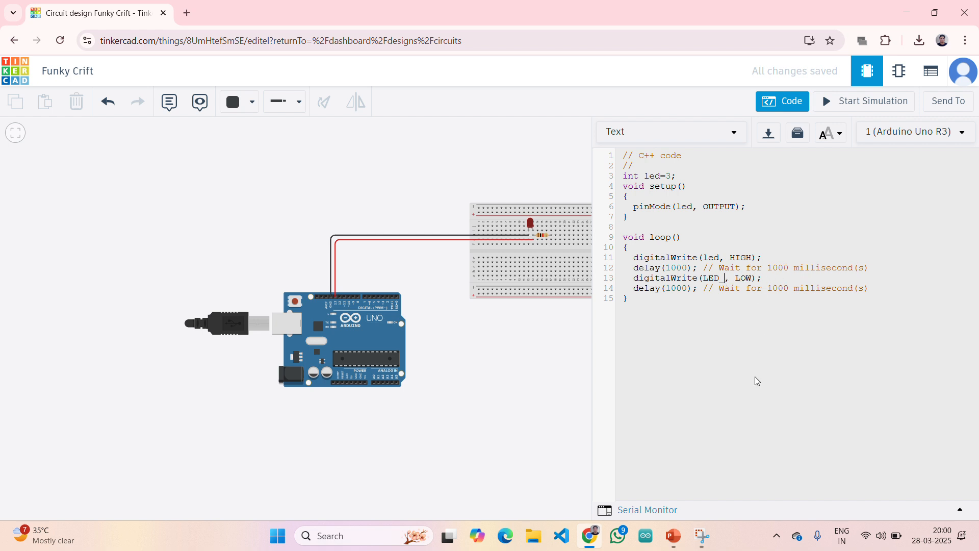
{"action": "key", "text": "BackSpace"}
{"action": "key", "text": "BackSpace"}
{"action": "key", "text": "BackSpace"}
{"action": "key", "text": "BackSpace"}
{"action": "type", "text": "led"}
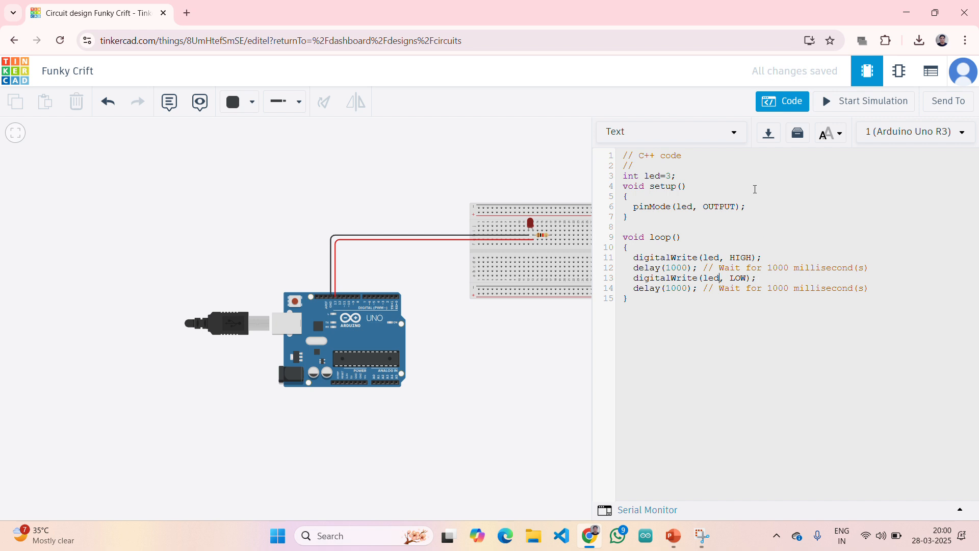
Run the simulation with the edited code to check the LED
{"action": "right_click", "coordinate": [836, 99]}
{"action": "left_click", "coordinate": [859, 105]}
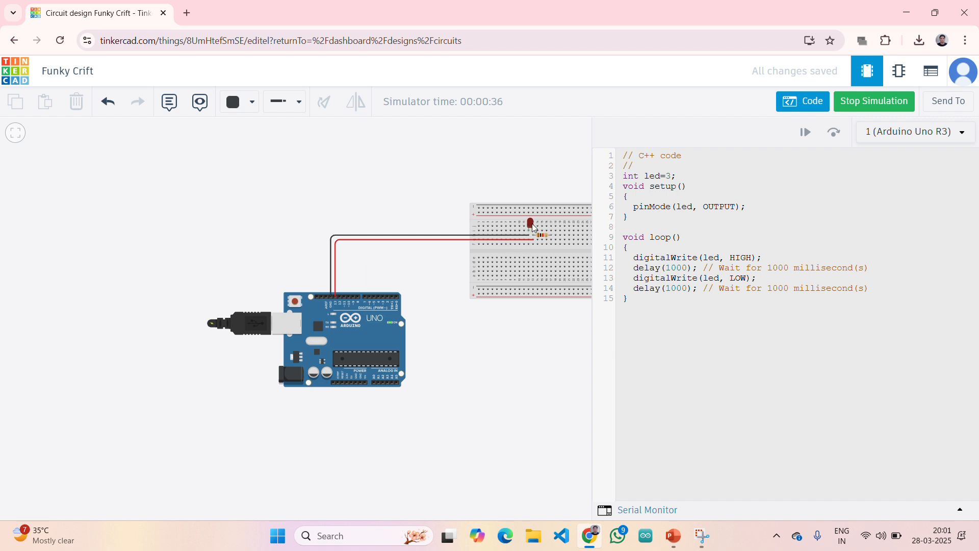
Replace the red wire on pin 13 with a red right-angled wire from breadboard hole g13 to Arduino digital pin 3
{"action": "left_click", "coordinate": [395, 241]}
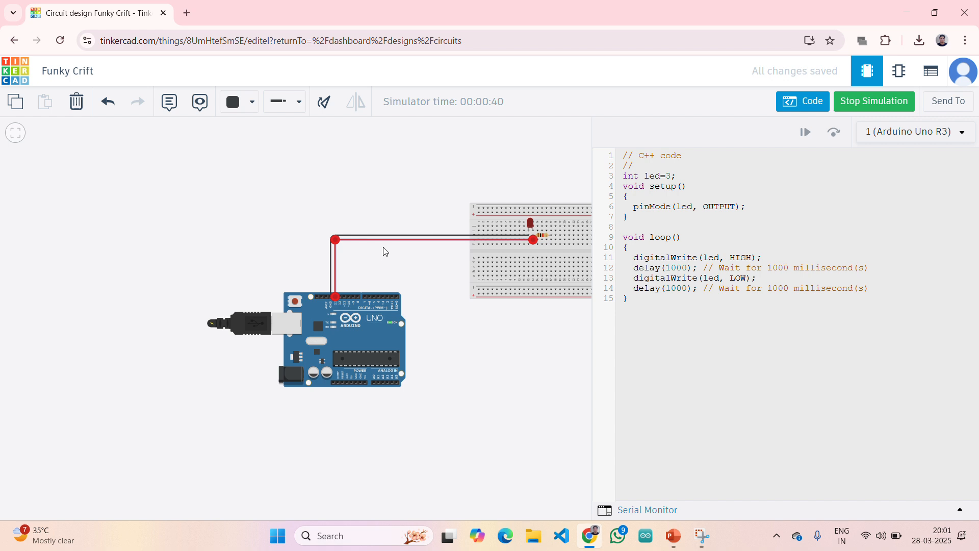
{"action": "left_click", "coordinate": [254, 104]}
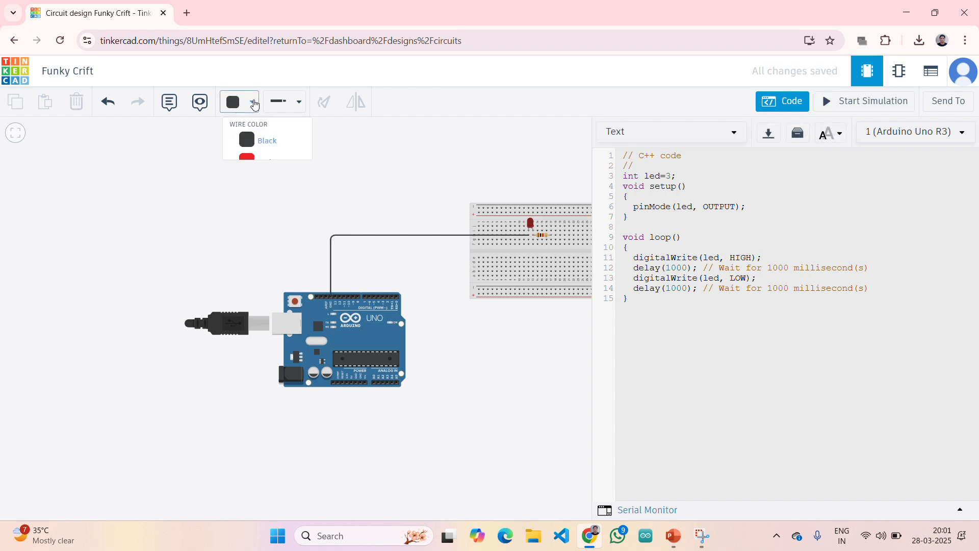
{"action": "left_click", "coordinate": [255, 159]}
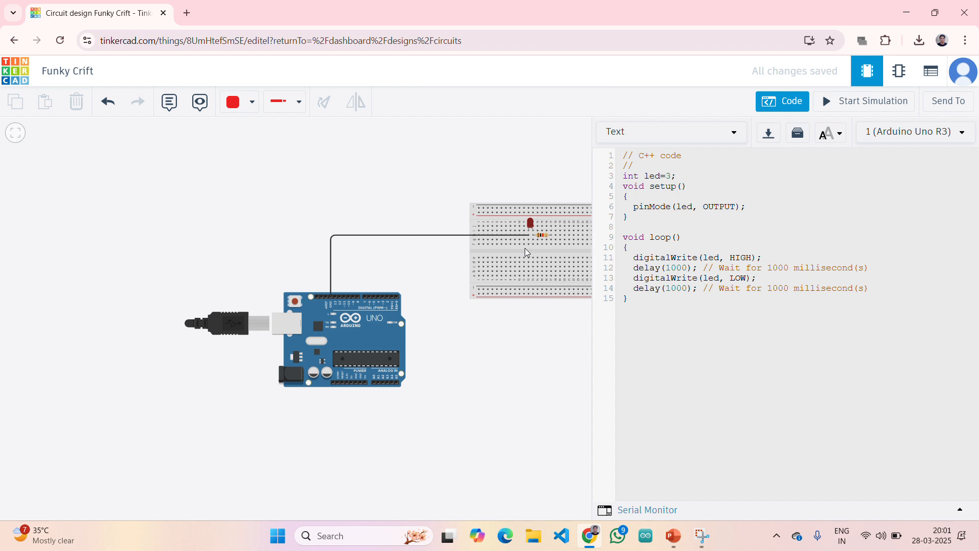
{"action": "left_click", "coordinate": [537, 241]}
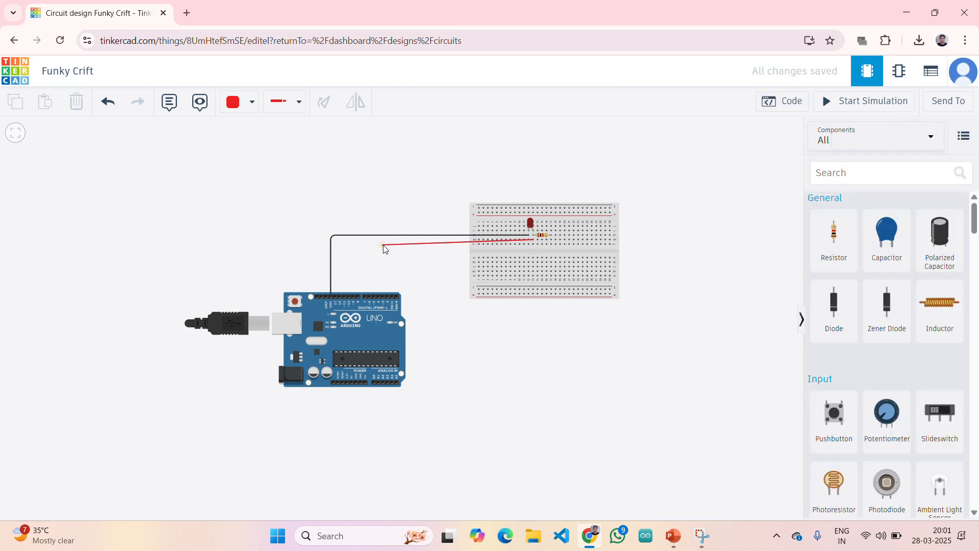
{"action": "left_click", "coordinate": [383, 240]}
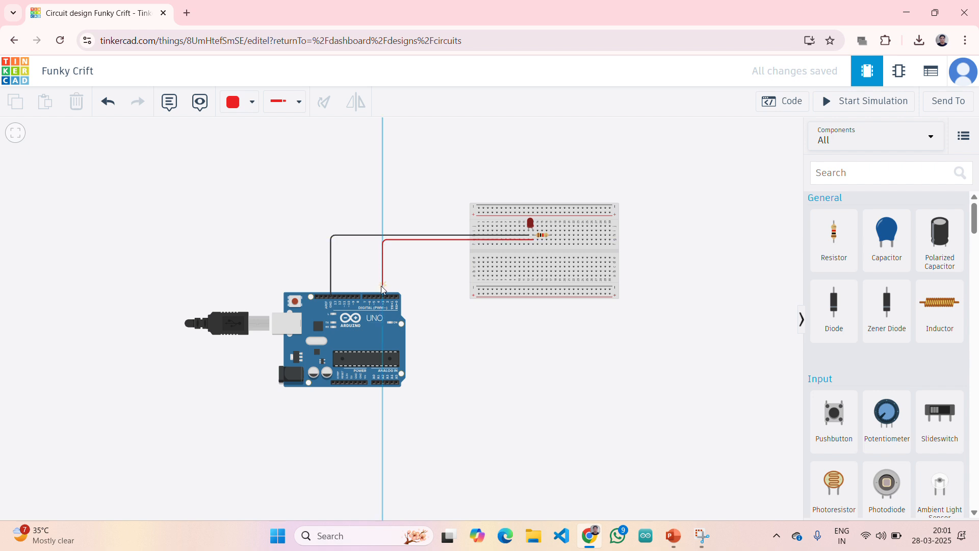
{"action": "left_click", "coordinate": [384, 296]}
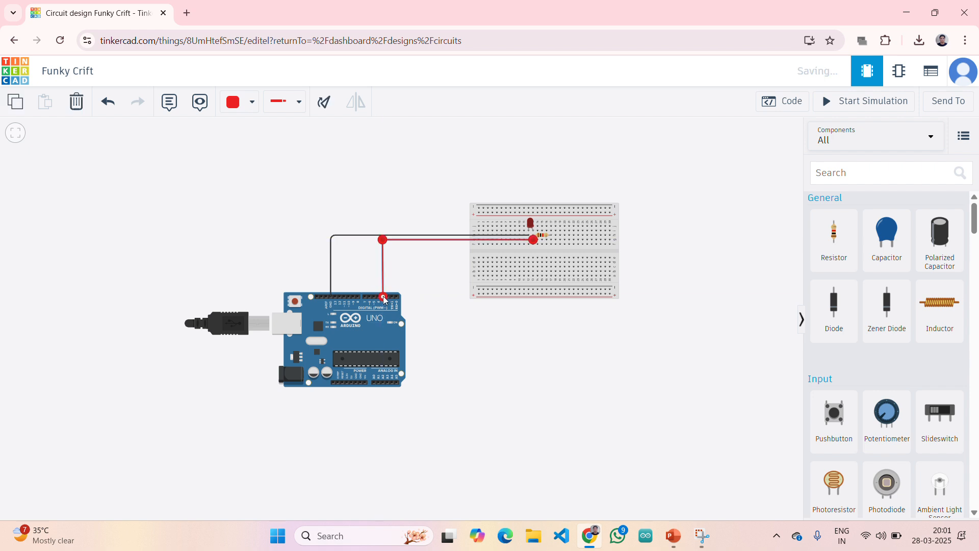
{"action": "left_click", "coordinate": [420, 263]}
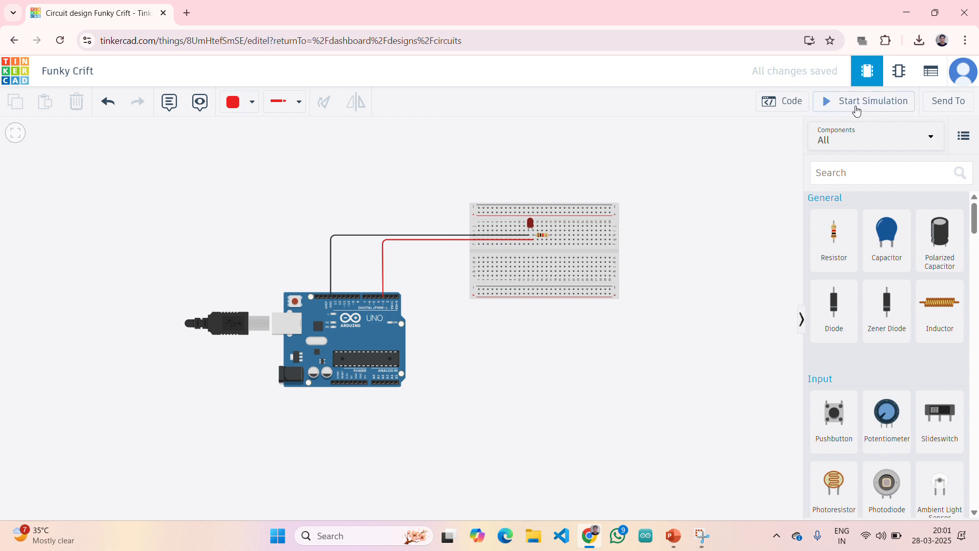
Simulate the rewired circuit to check the LED on pin 3, and stop the simulation
{"action": "left_click", "coordinate": [817, 105]}
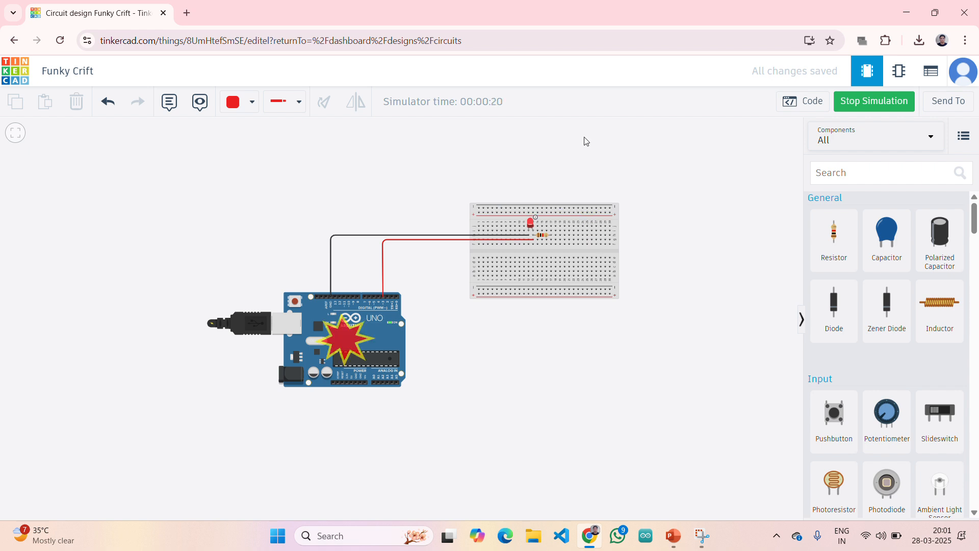
{"action": "left_click", "coordinate": [875, 102]}
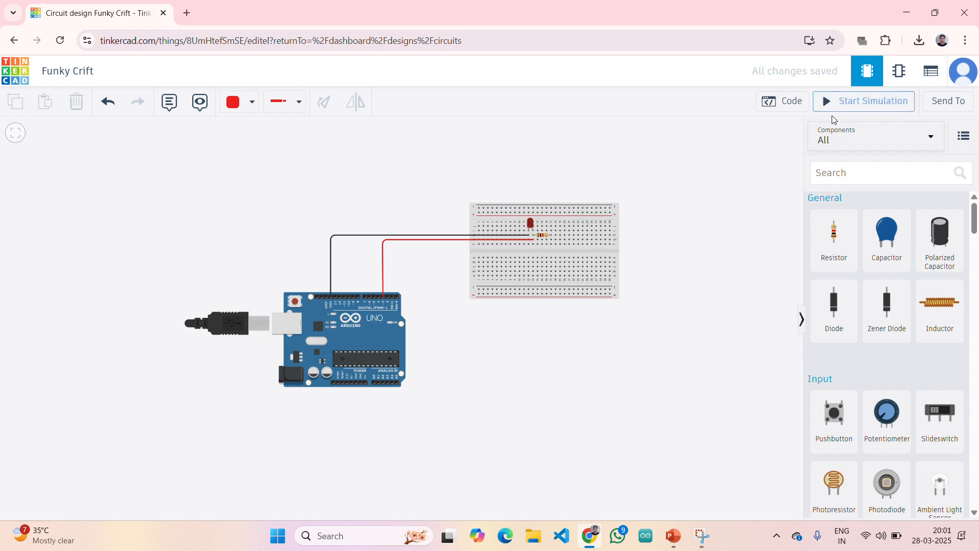
Delete the breadboard, the LED and the resistor, keeping only the Arduino on the workplane
{"action": "left_click", "coordinate": [613, 211]}
{"action": "key", "text": "Delete"}
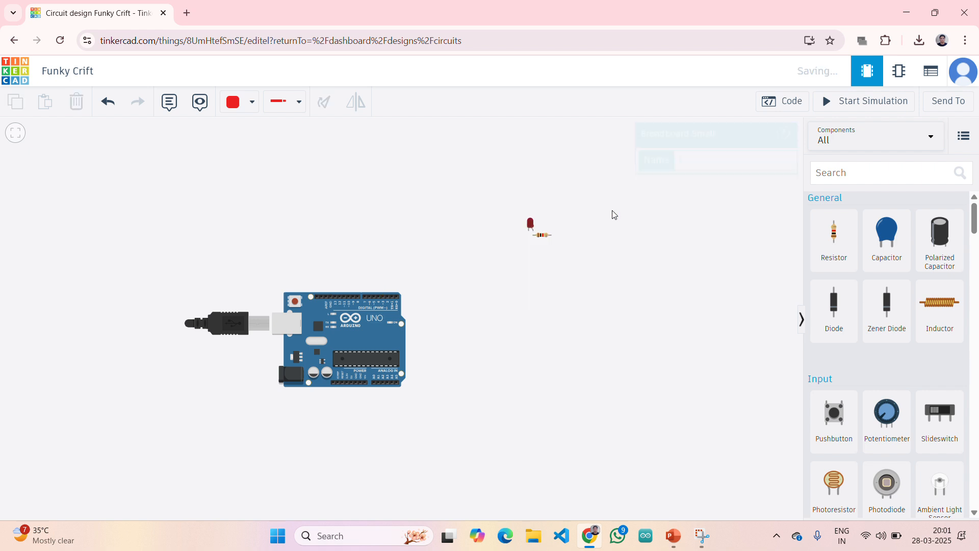
{"action": "left_click", "coordinate": [530, 223]}
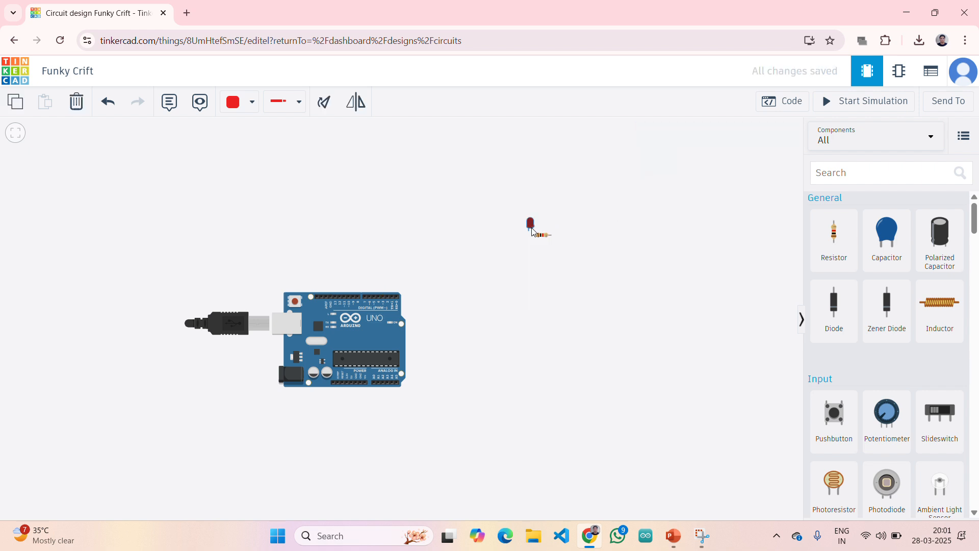
{"action": "key", "text": "Delete"}
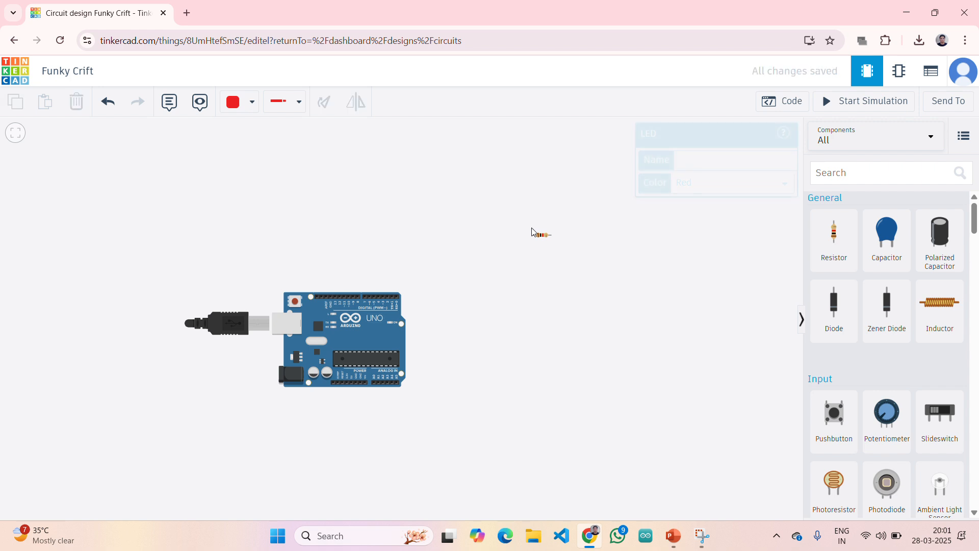
{"action": "left_click", "coordinate": [537, 235]}
{"action": "key", "text": "Delete"}
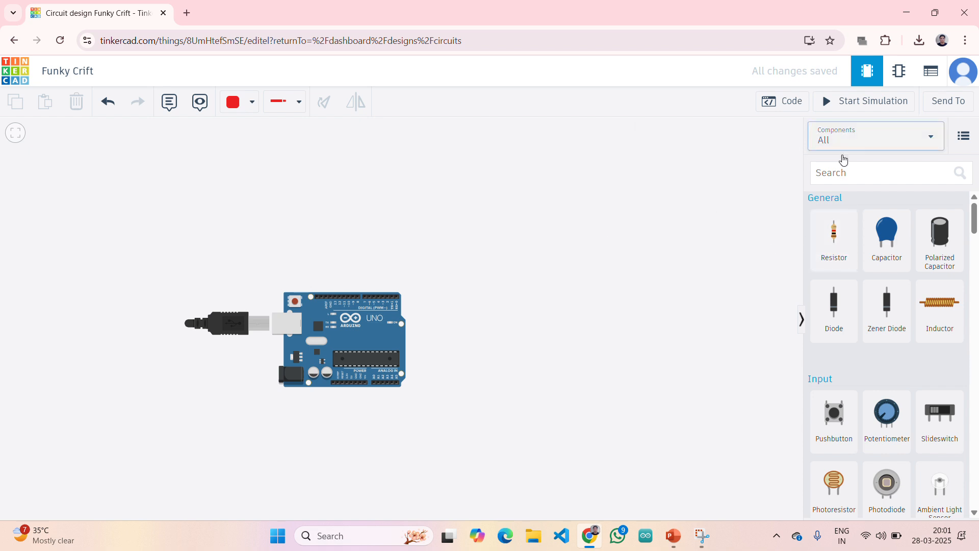
Search the component library for buzzer
{"action": "left_click", "coordinate": [851, 177]}
{"action": "type", "text": "bu"}
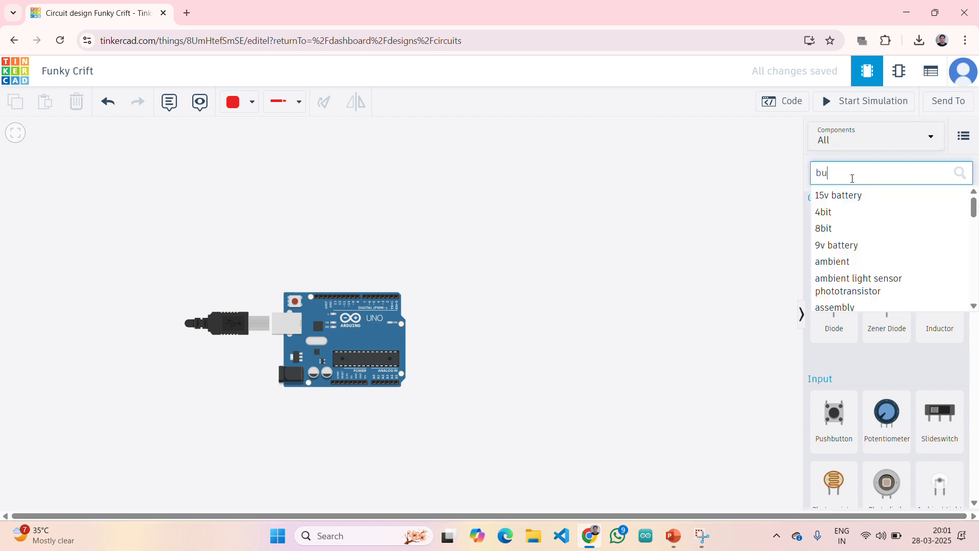
{"action": "left_click", "coordinate": [828, 228]}
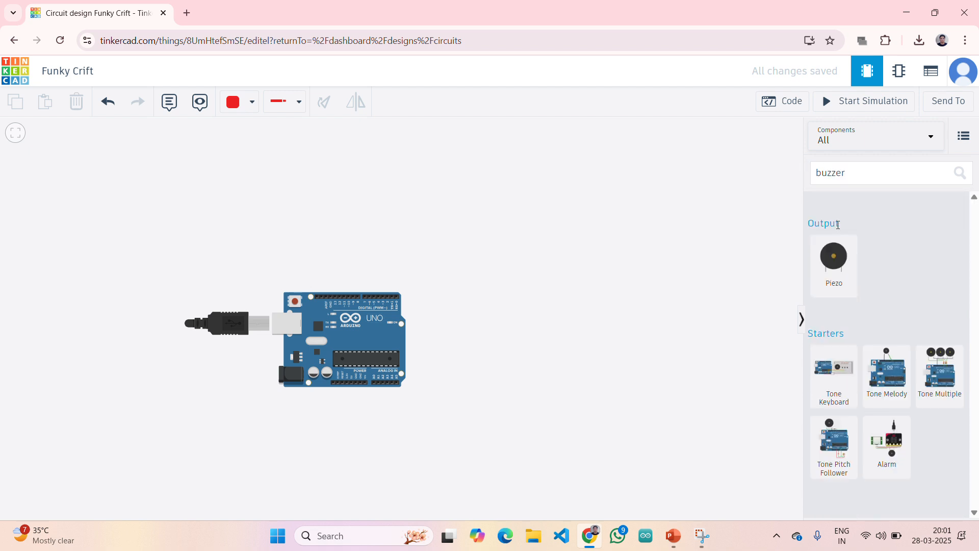
Place a Piezo buzzer on the workplane, above and to the right of the Arduino
{"action": "left_click", "coordinate": [838, 252]}
{"action": "left_click_drag", "start_coordinate": [838, 252], "coordinate": [500, 236]}
{"action": "left_click", "coordinate": [556, 282]}
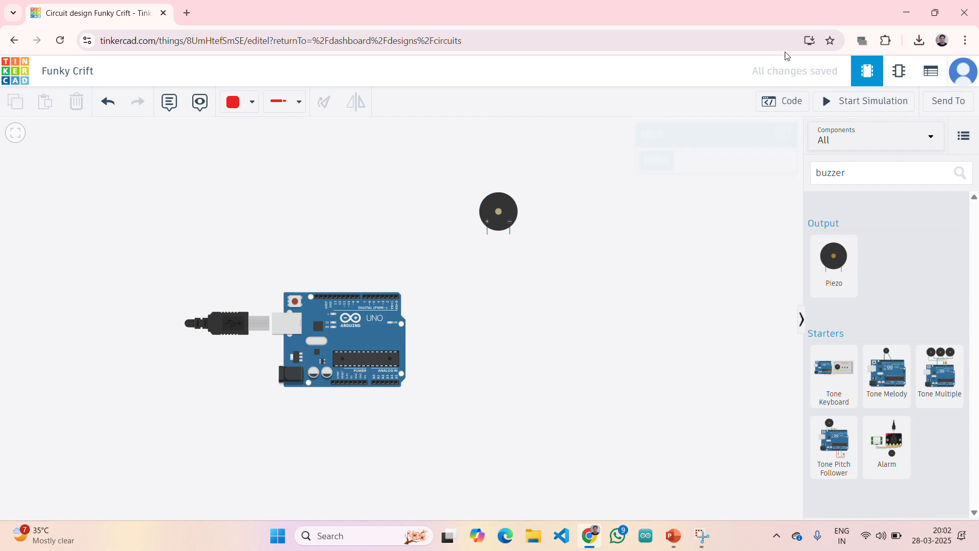
Check the pin number in the code and wire the piezo's positive terminal to Arduino digital pin 3 in red
{"action": "left_click", "coordinate": [791, 105]}
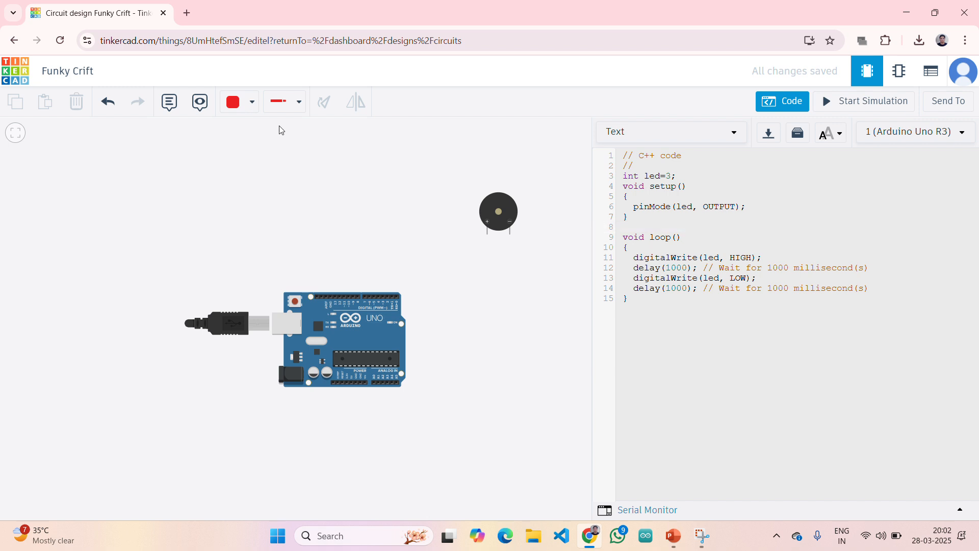
{"action": "left_click", "coordinate": [487, 233]}
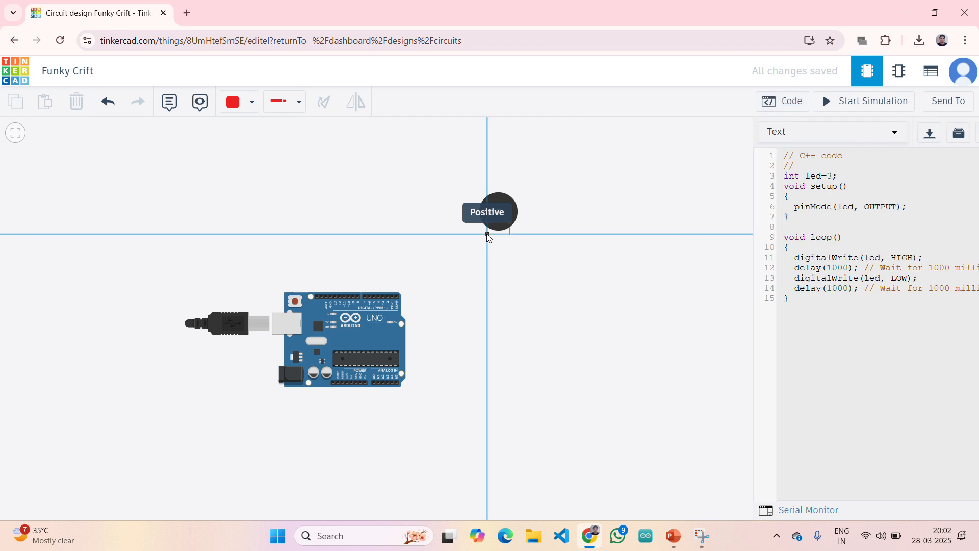
{"action": "left_click", "coordinate": [384, 296]}
{"action": "left_click", "coordinate": [330, 172]}
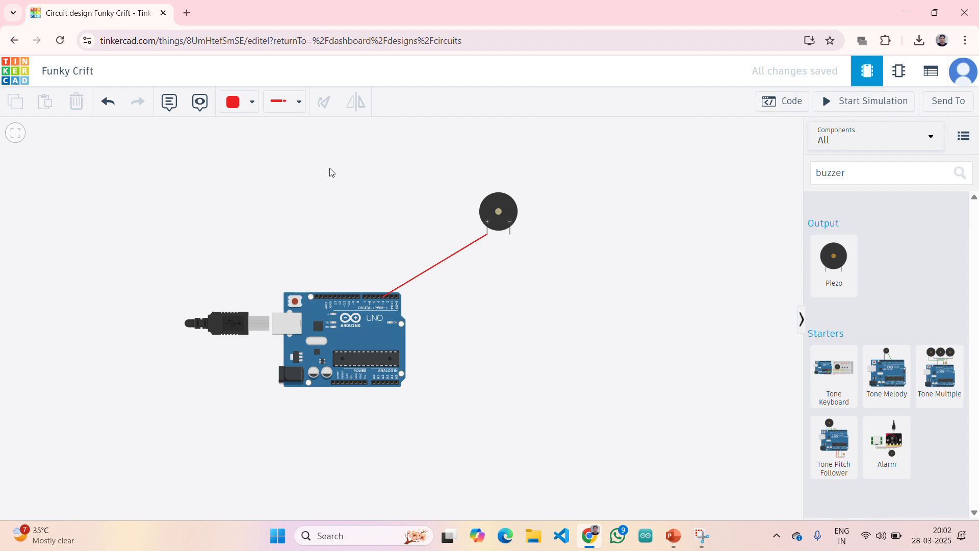
Set the wire colour to black and connect the piezo's negative terminal to the Arduino GND pin beside pin 13
{"action": "left_click", "coordinate": [251, 102]}
{"action": "left_click", "coordinate": [257, 143]}
{"action": "left_click", "coordinate": [510, 234]}
{"action": "left_click", "coordinate": [331, 299]}
{"action": "left_click", "coordinate": [356, 243]}
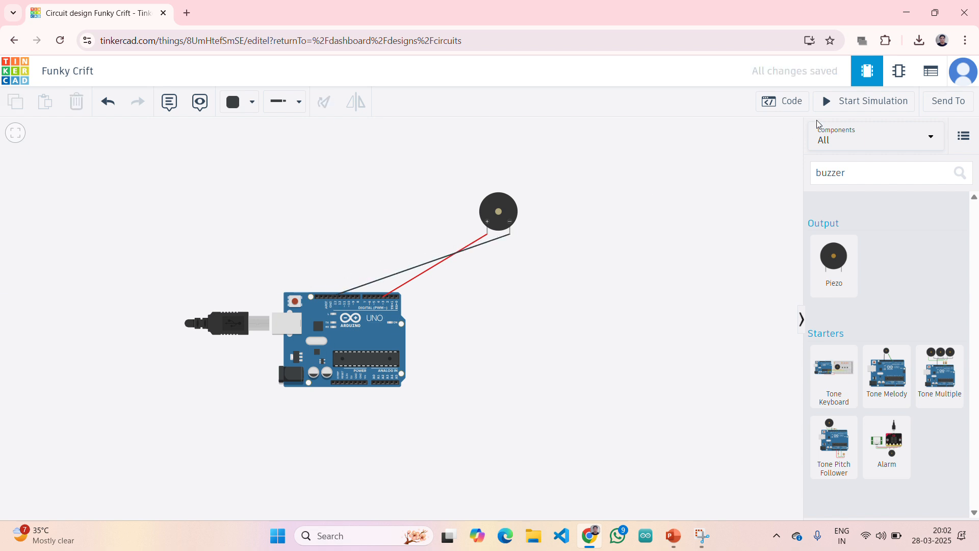
Simulate the buzzer circuit to check the piezo on pin 3, and stop the simulation
{"action": "left_click", "coordinate": [833, 102]}
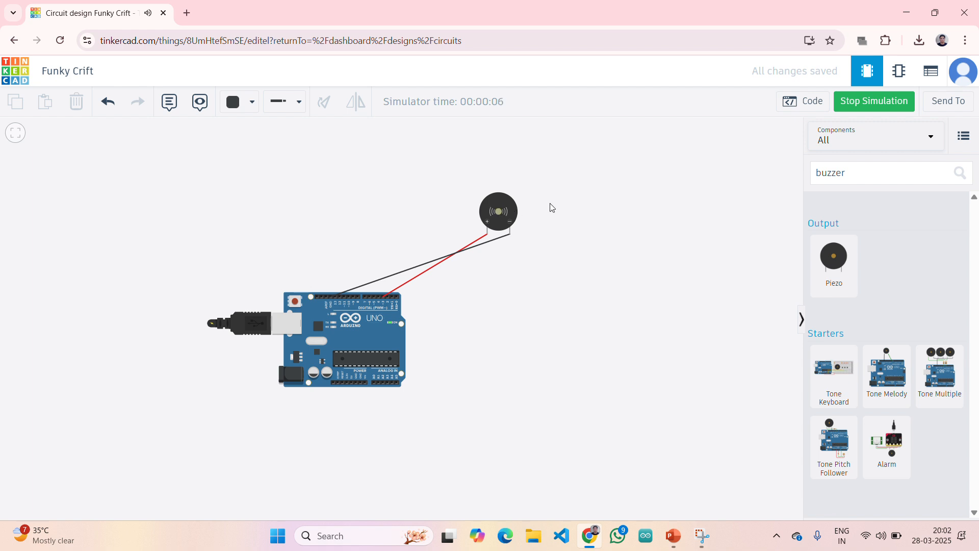
{"action": "left_click", "coordinate": [857, 109]}
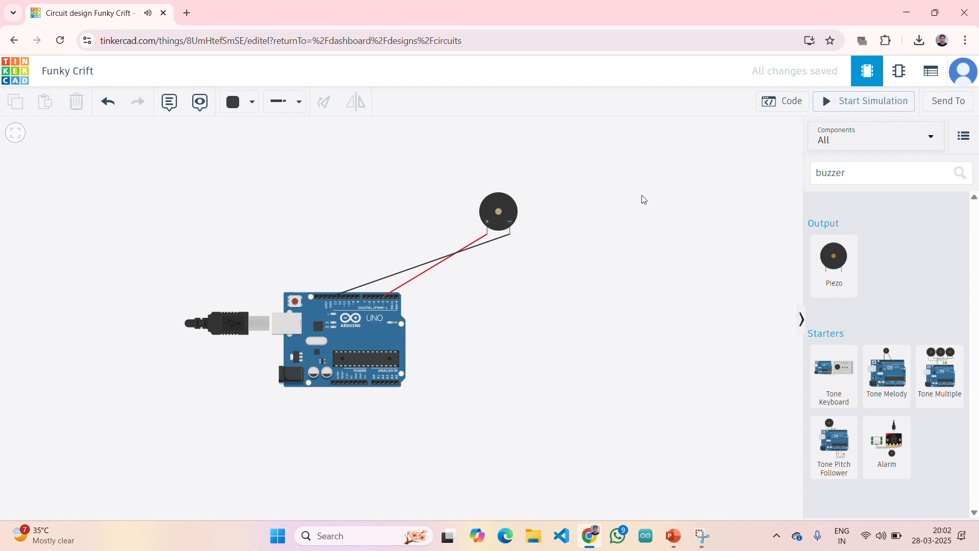